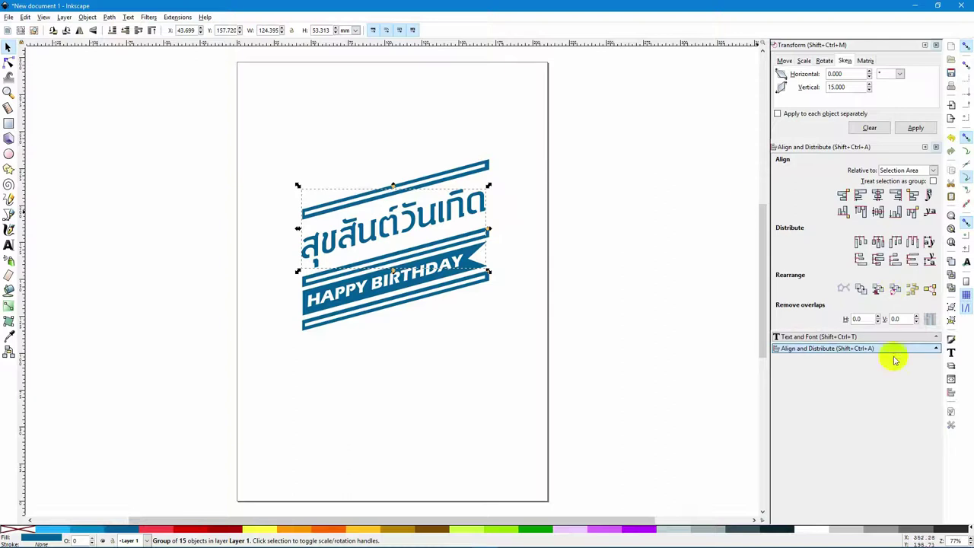
Step: Bring up the fill and stroke settings in place of Transform and give the Thai สุขสันต์วันเกิด group a light blue stroke
click(951, 340)
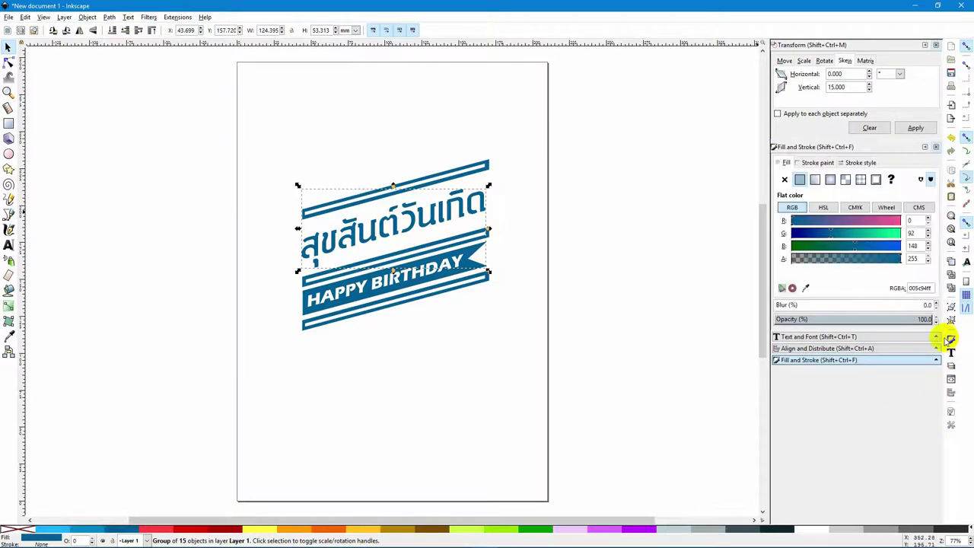
click(936, 44)
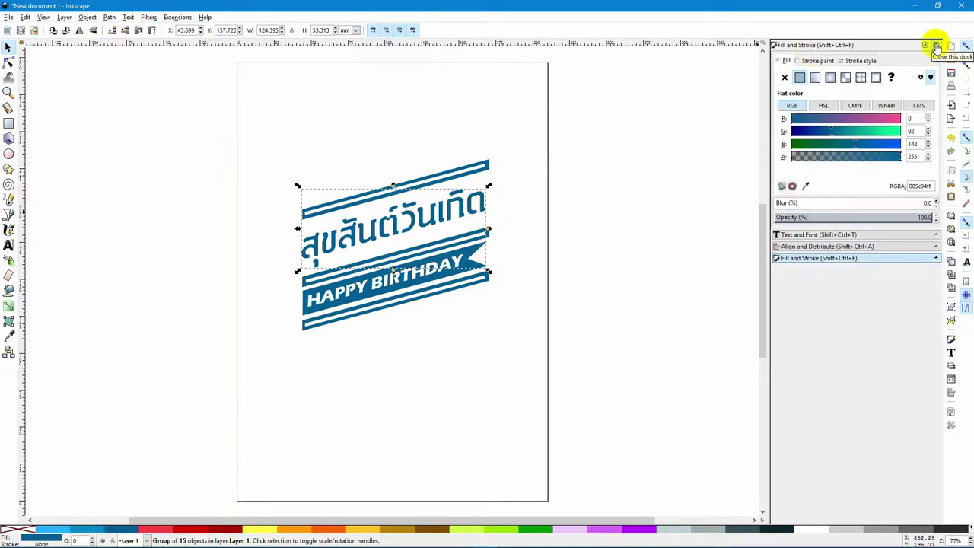
click(859, 61)
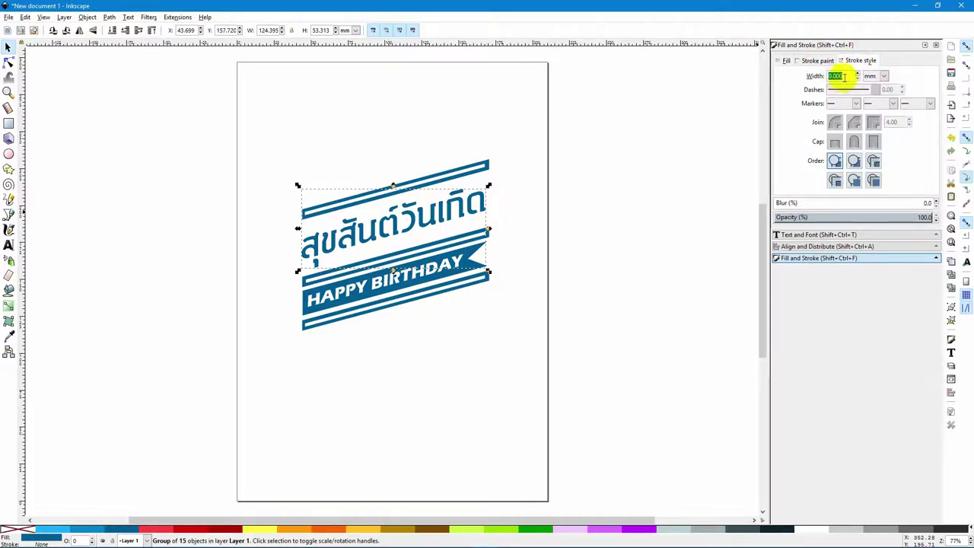
text(2)
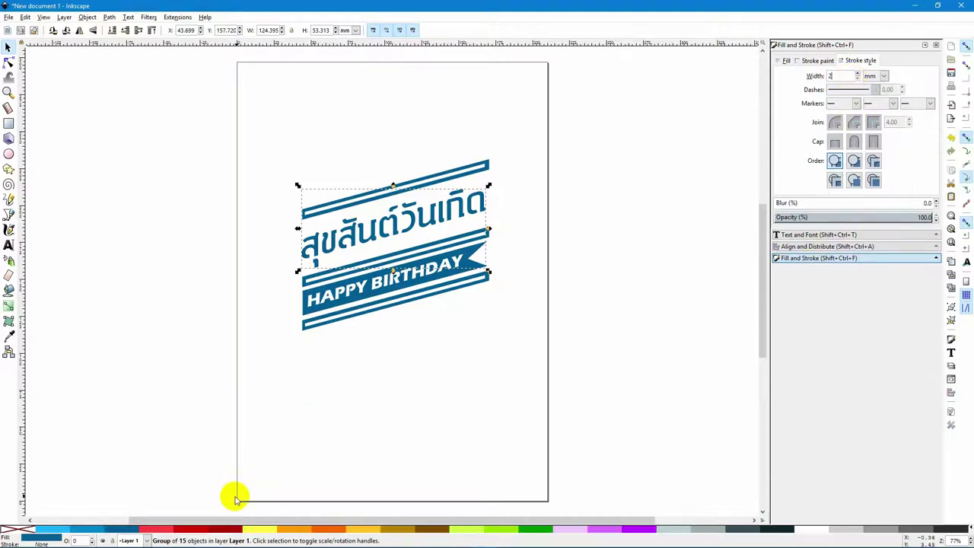
shift+click(57, 527)
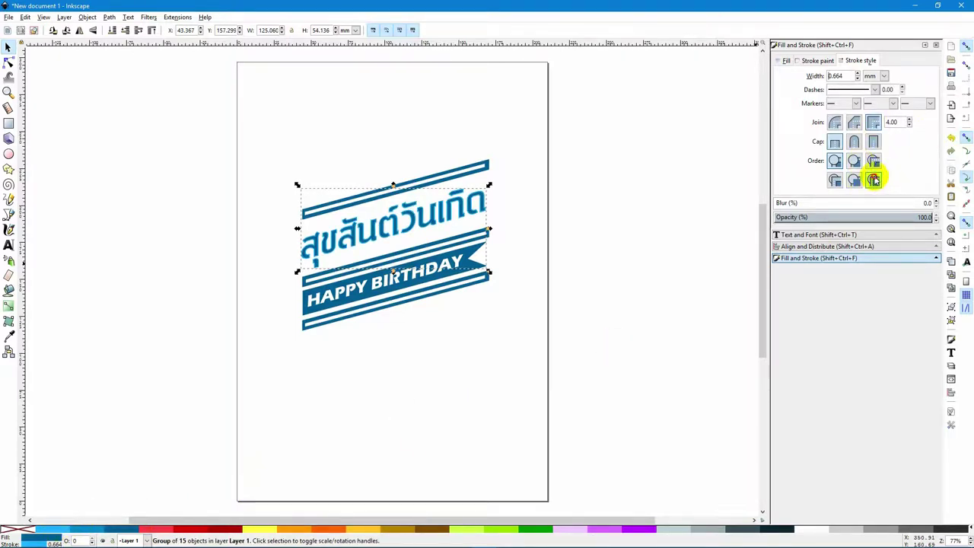
Step: Order the Thai lettering's stroke beneath its fill and set the stroke width to 2 mm
click(854, 180)
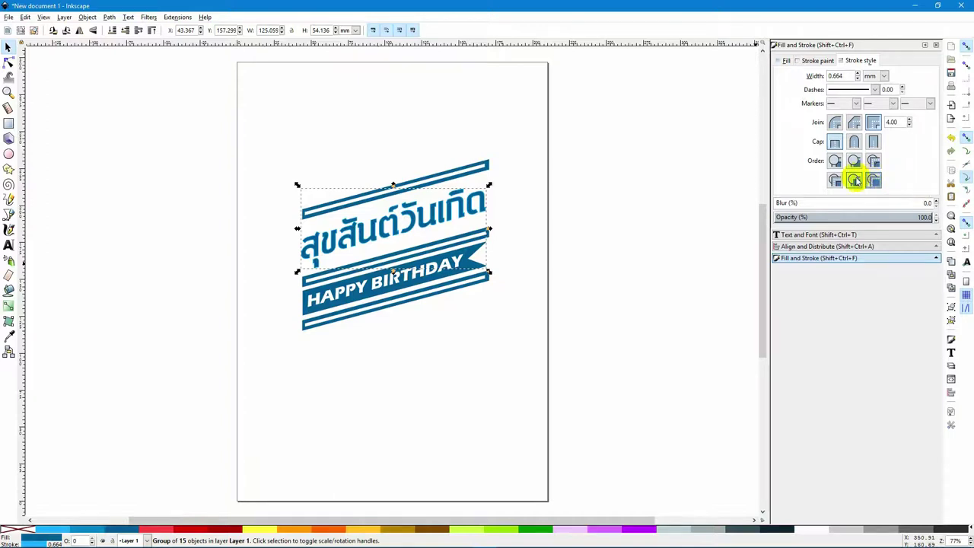
click(872, 181)
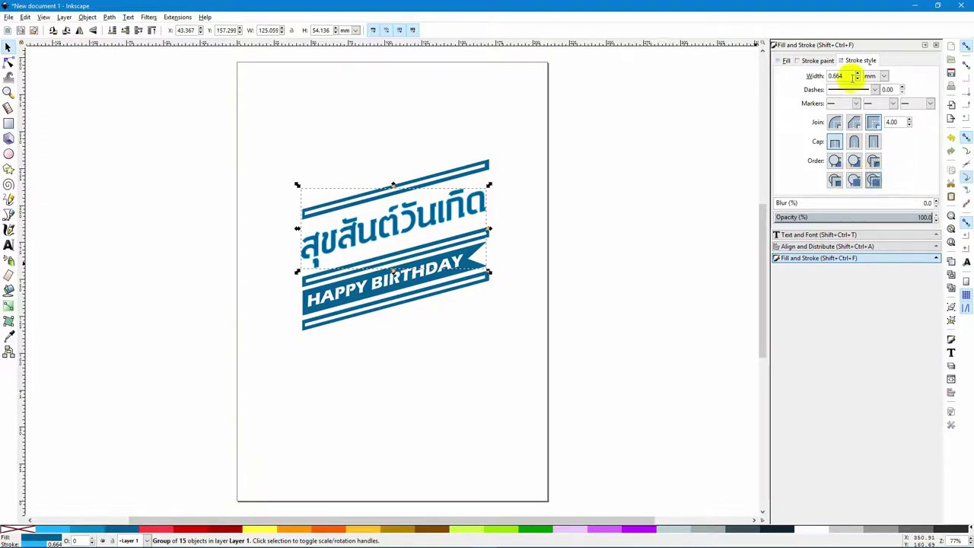
double_click(850, 76)
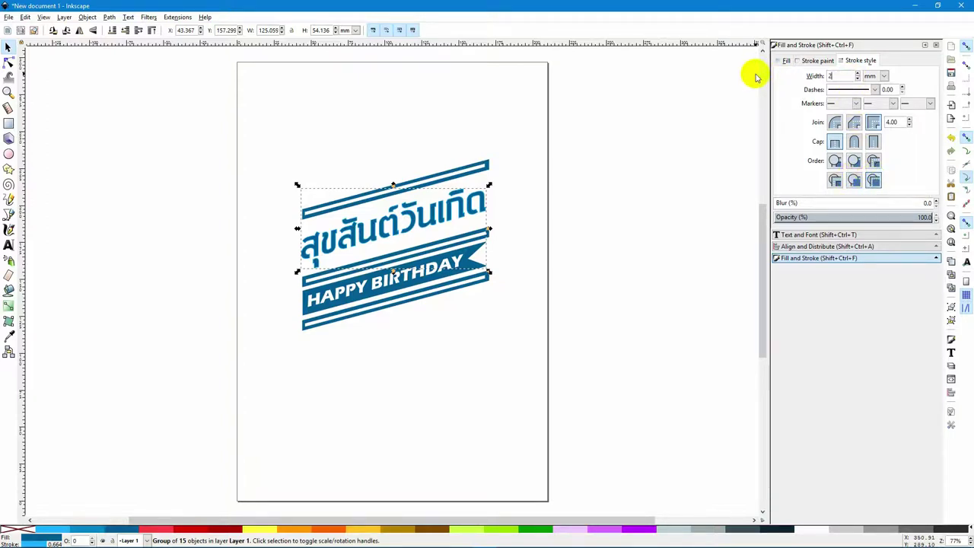
text(2)
key(Return)
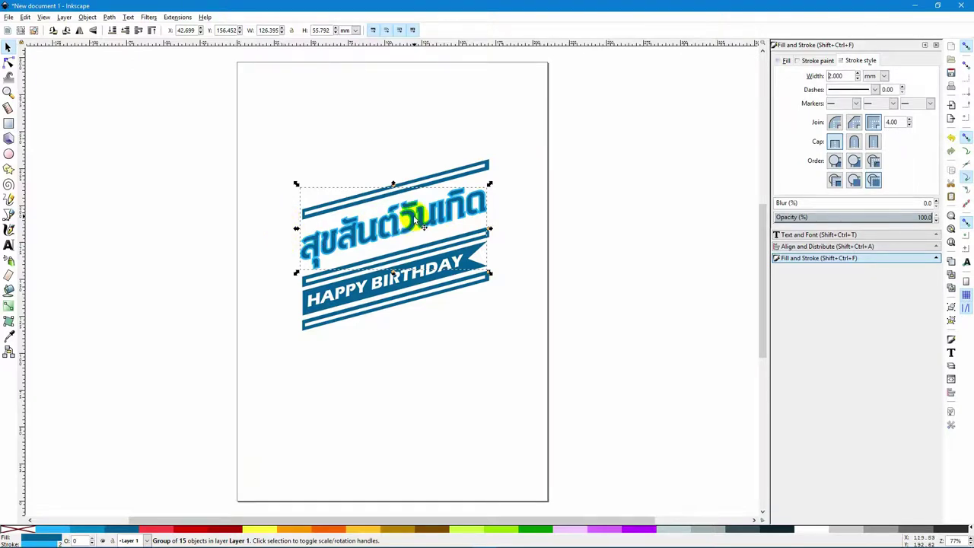
Step: Duplicate the outlined Thai lettering and place the copy above and to the left of the original
click(257, 190)
click(415, 225)
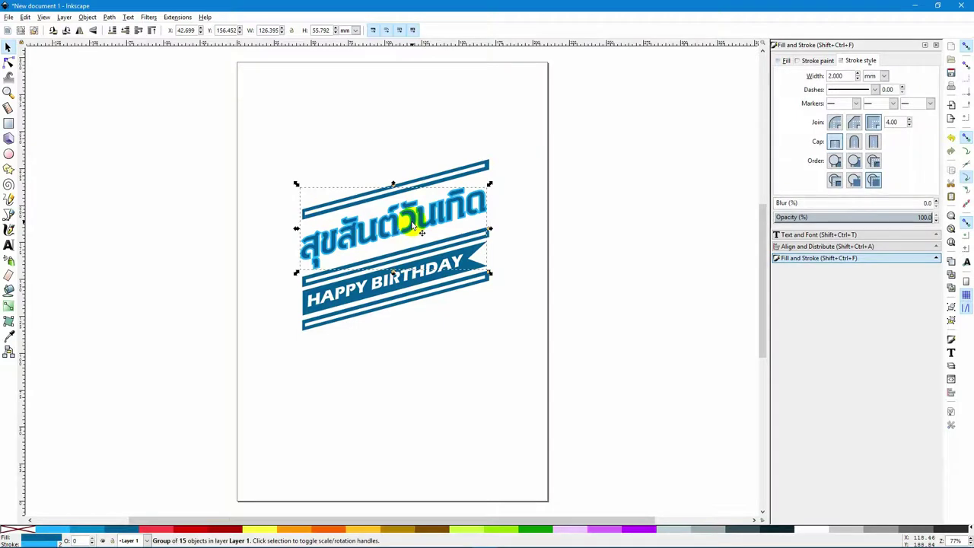
key(ctrl+v)
drag(416, 224, 347, 146)
Step: Recolor both the fill and the stroke of the original Thai lettering to the dark Metalic4 swatch
click(411, 228)
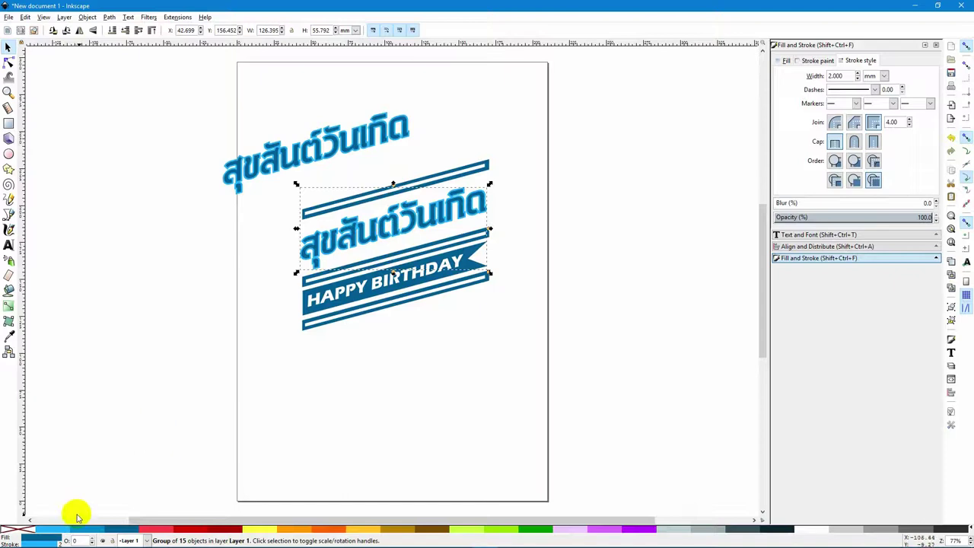
click(778, 528)
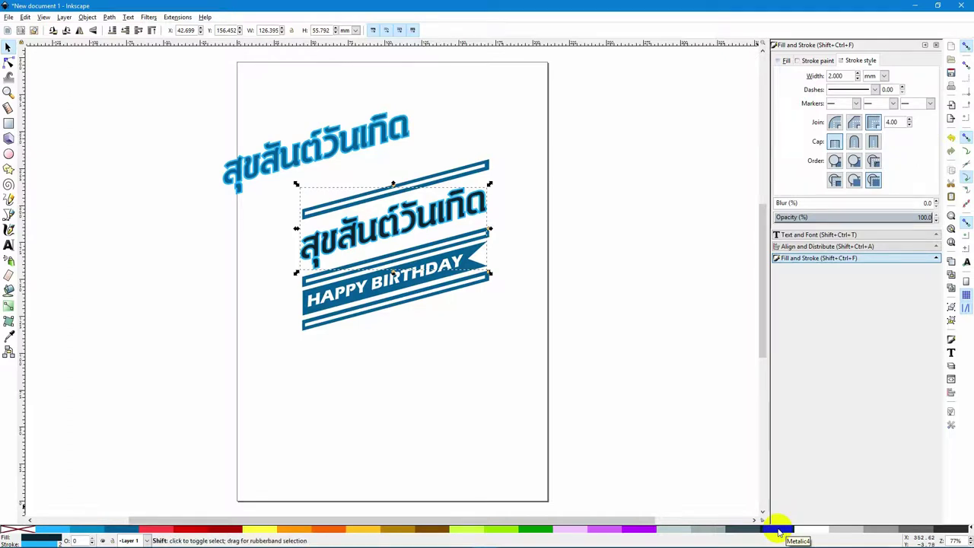
click(782, 528)
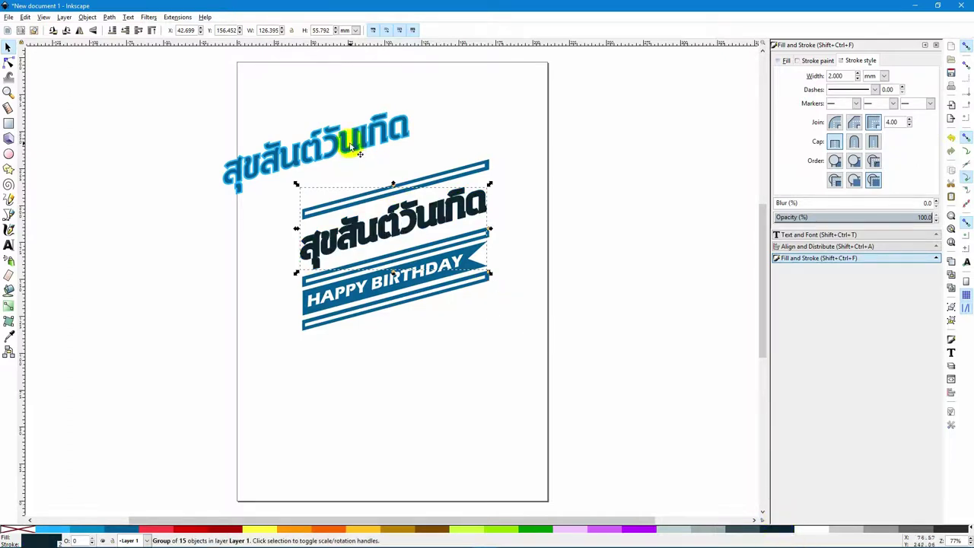
Step: Move the blue Thai copy back over the dark lettering and nudge it slightly up and left as a shadow offset
drag(366, 153, 439, 226)
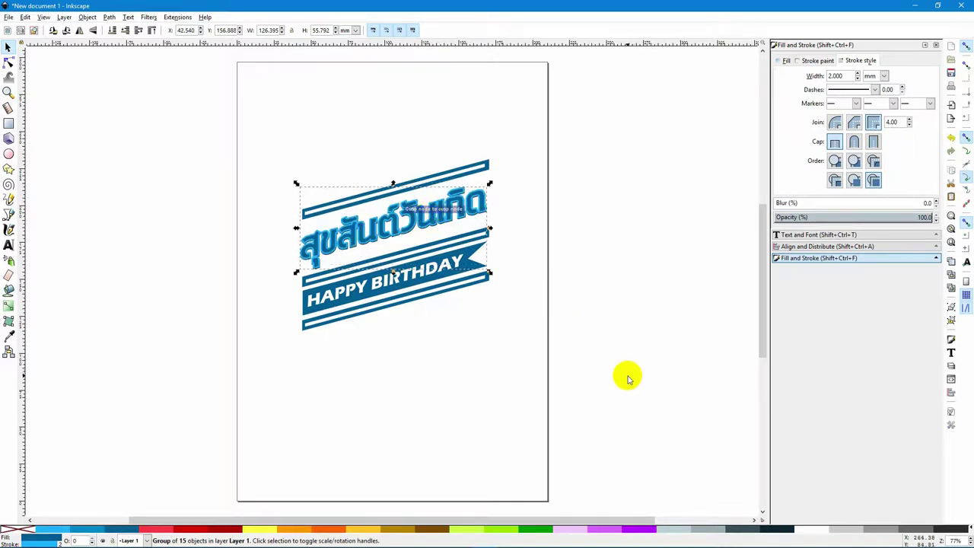
key(Left)
key(Down)
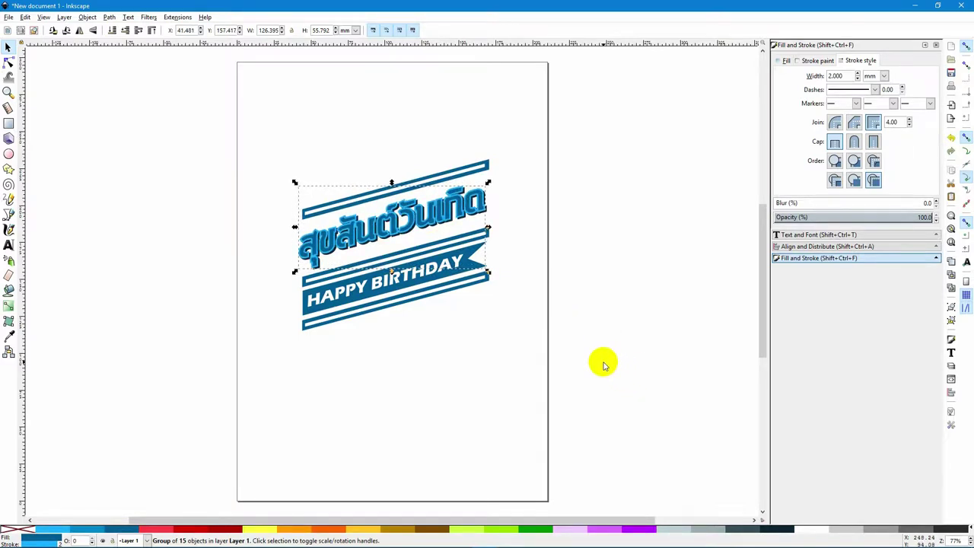
key(Left)
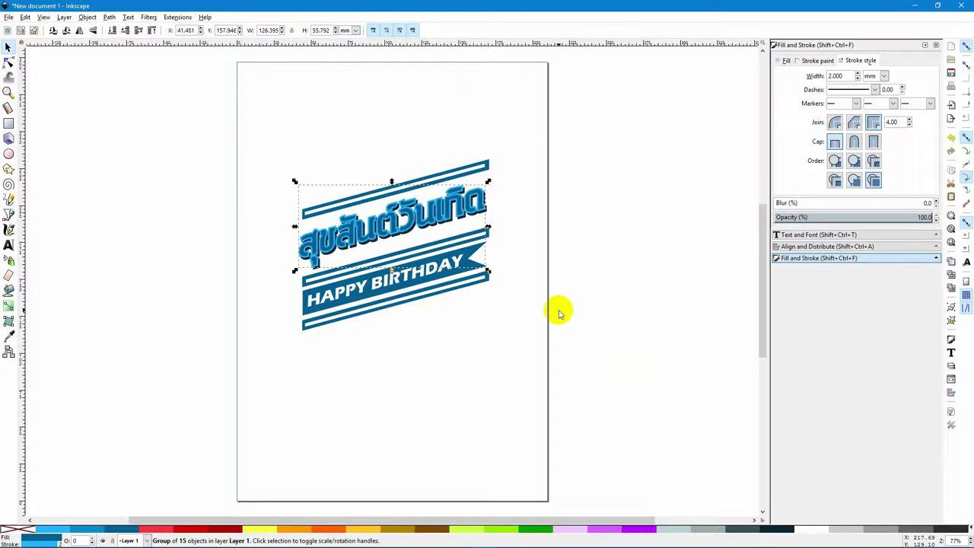
key(Down)
key(Escape)
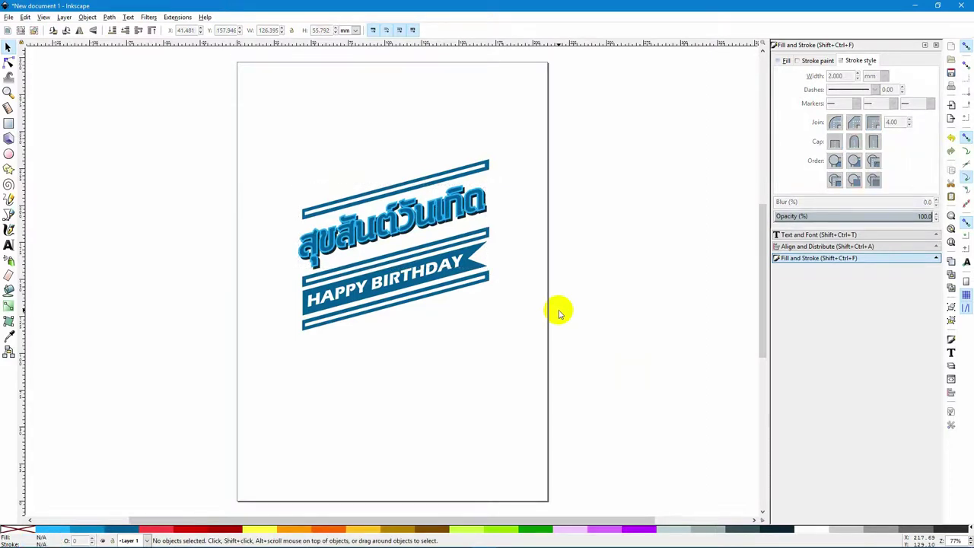
Step: Fine-tune the blue Thai lettering's offset over its dark shadow to about X 42.011 and Y 158.475 mm
click(411, 217)
key(Right)
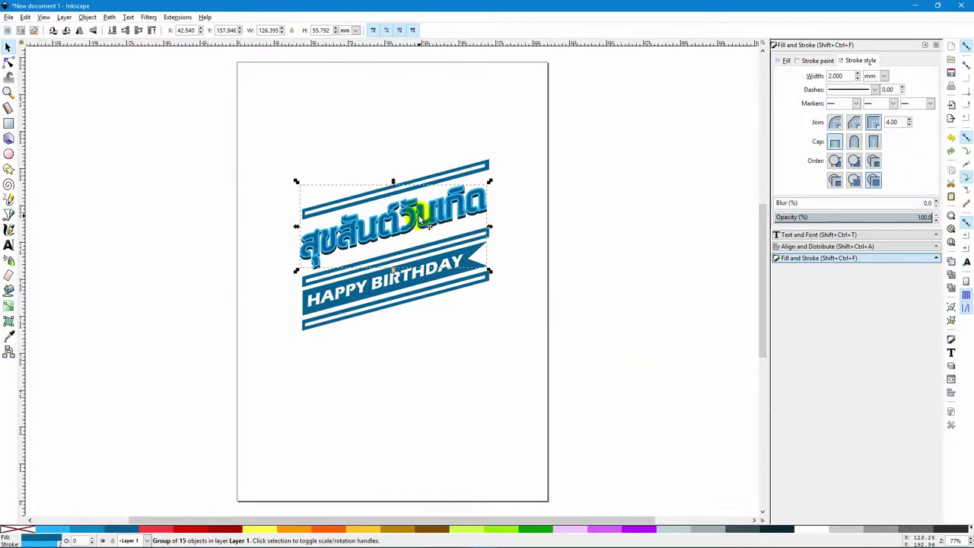
key(Up)
key(Up)
key(Up)
key(Up)
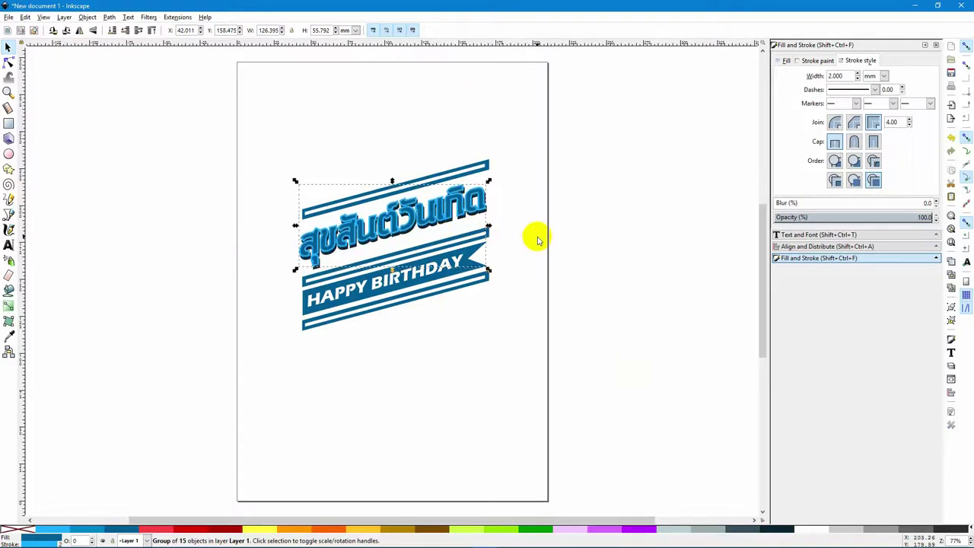
key(Down)
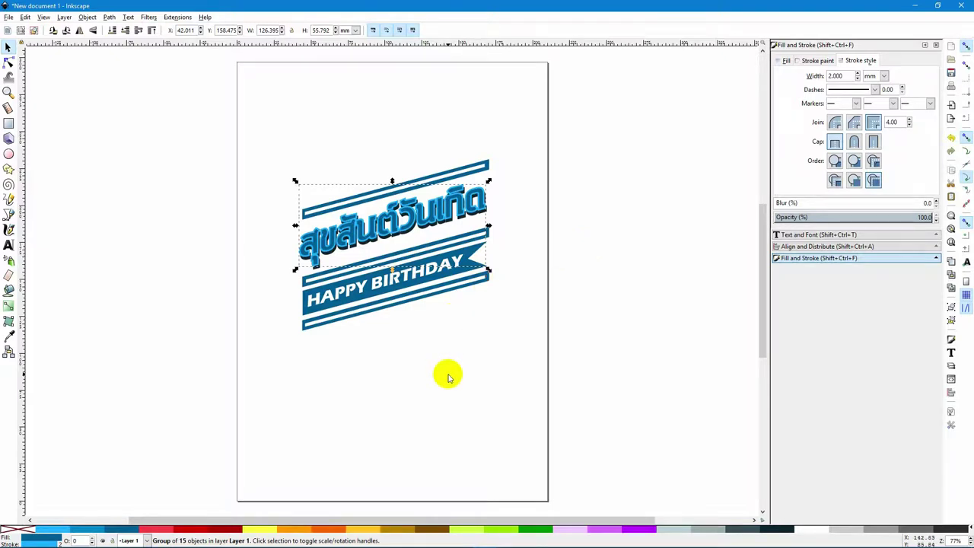
Step: Place a duplicate of the white HAPPY BIRTHDAY text slightly above the original on the banner and fill it light blue
click(350, 343)
click(362, 290)
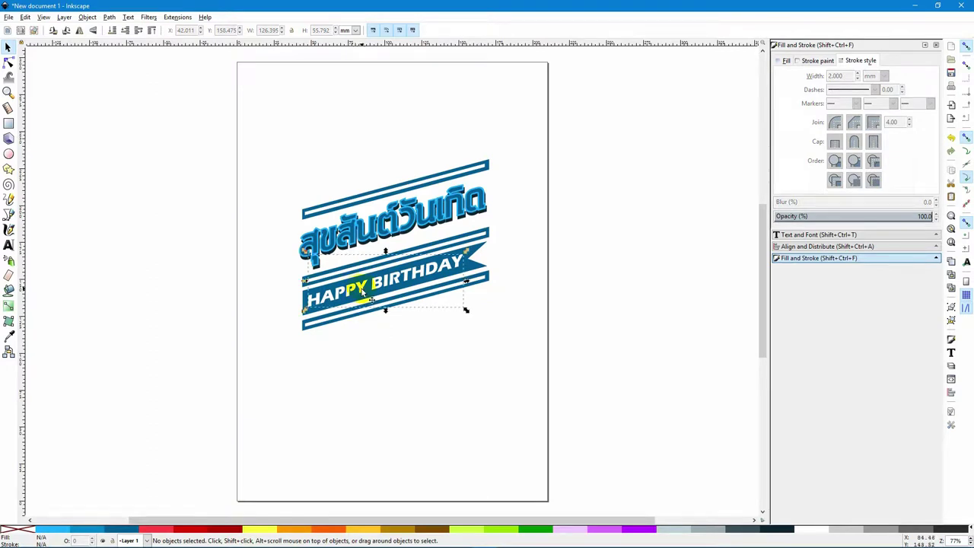
key(ctrl)
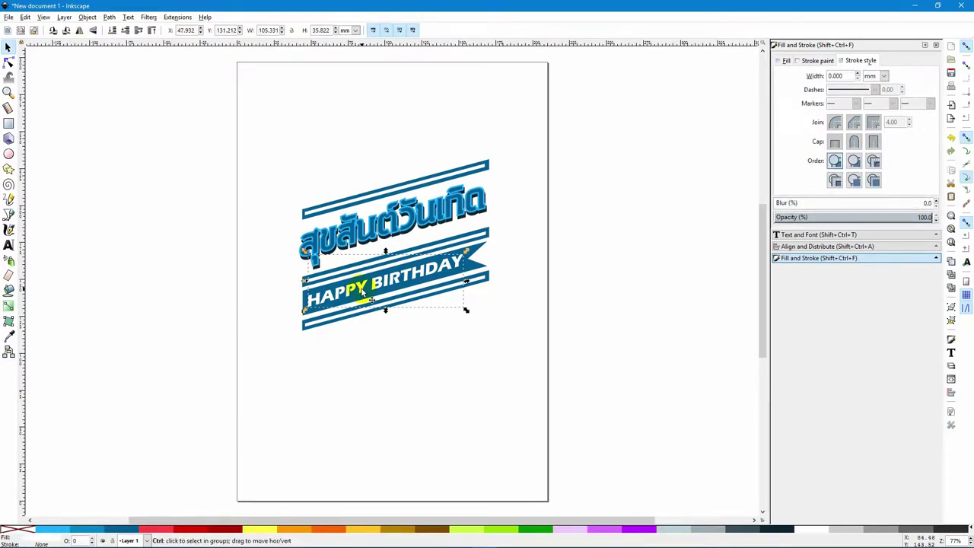
ctrl+click(363, 290)
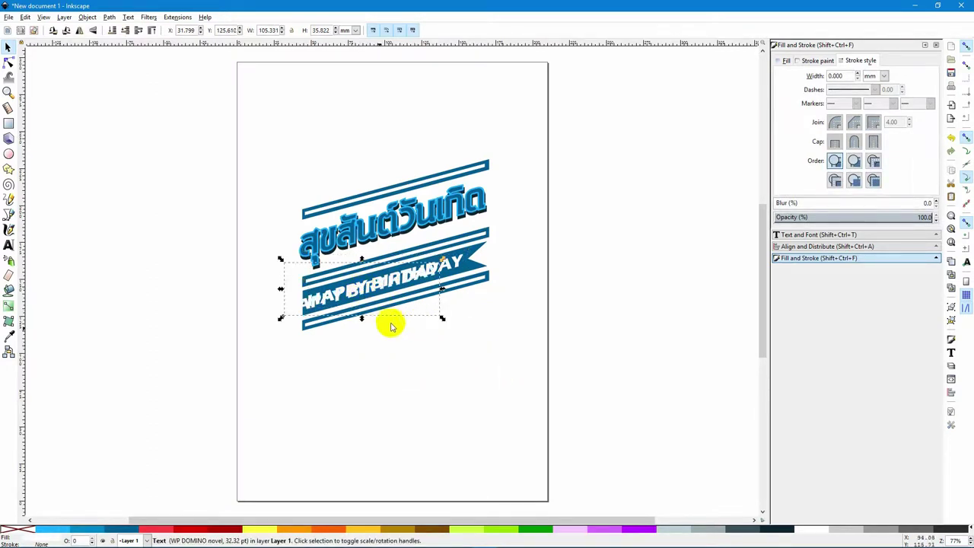
click(431, 377)
drag(423, 272, 454, 261)
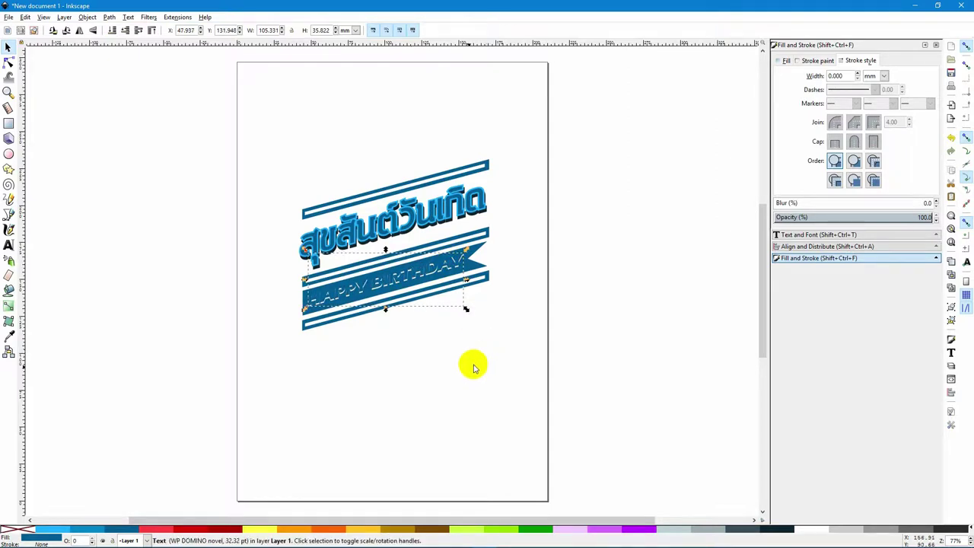
key(Up)
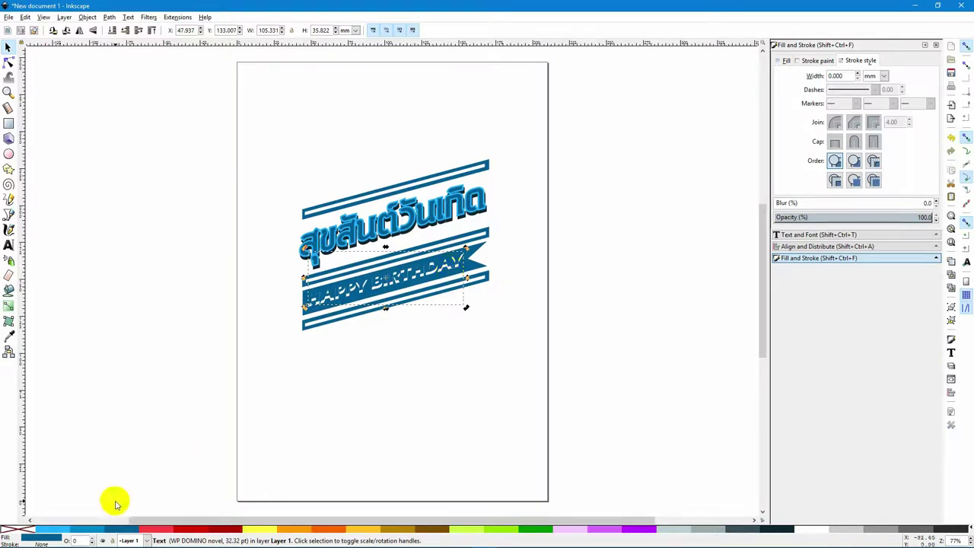
click(770, 530)
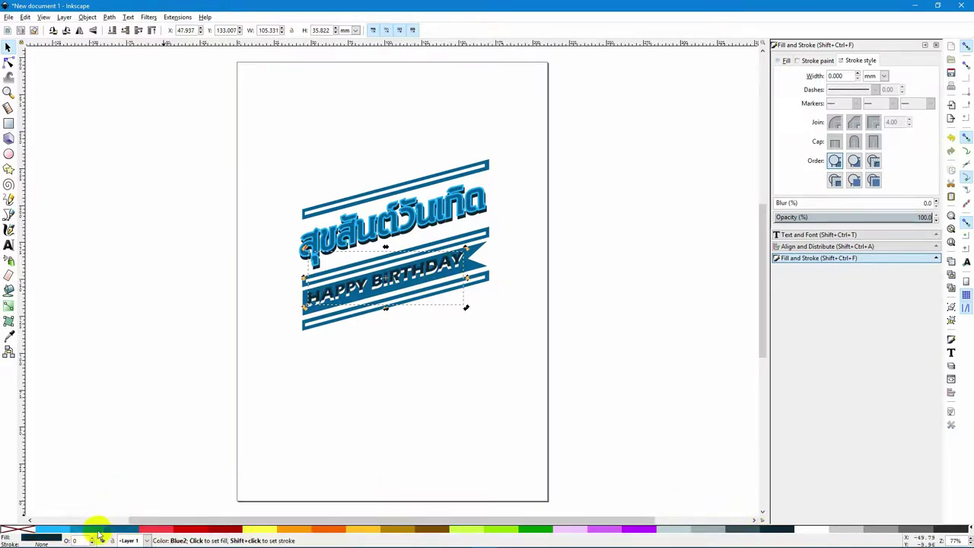
click(50, 528)
Step: Move the light blue HAPPY BIRTHDAY copy aside to the left and fill the white original with the dark Metalic4 color
click(204, 344)
drag(455, 265, 388, 279)
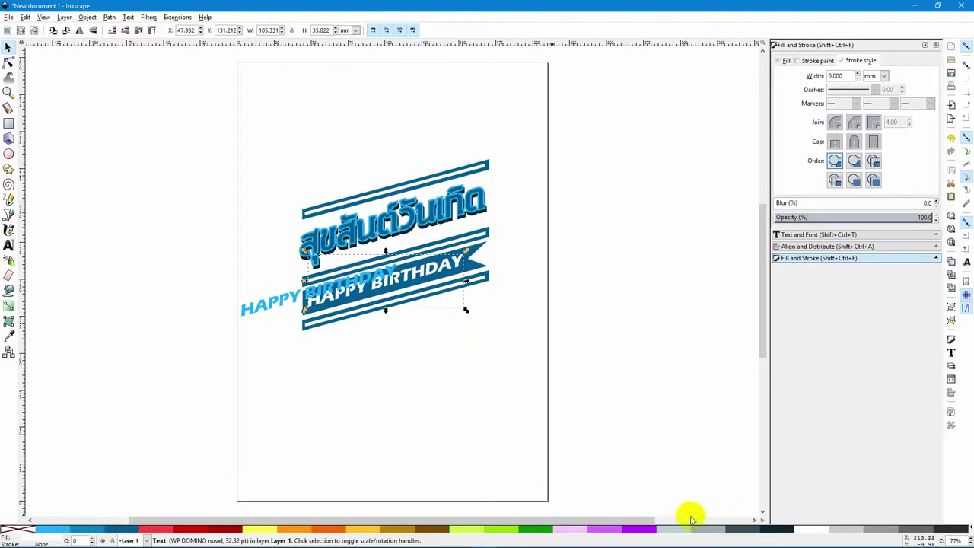
click(767, 528)
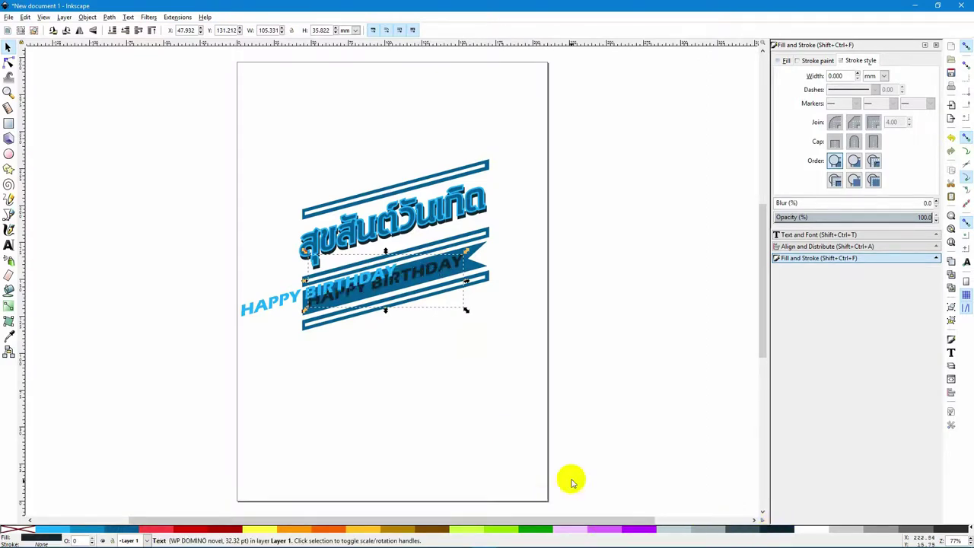
click(392, 424)
Step: Move the light blue HAPPY BIRTHDAY copy back over the dark text, offset slightly upward
drag(304, 304, 362, 290)
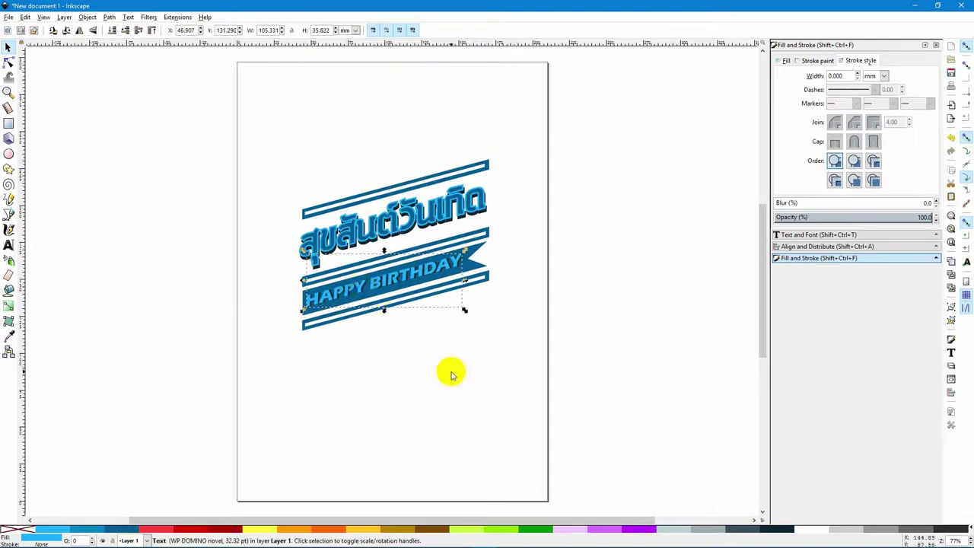
key(Up)
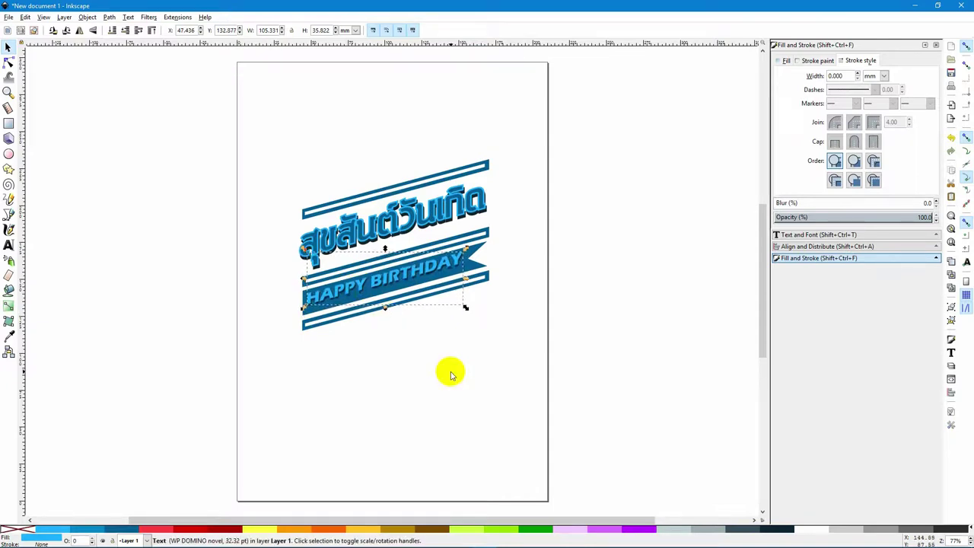
click(602, 345)
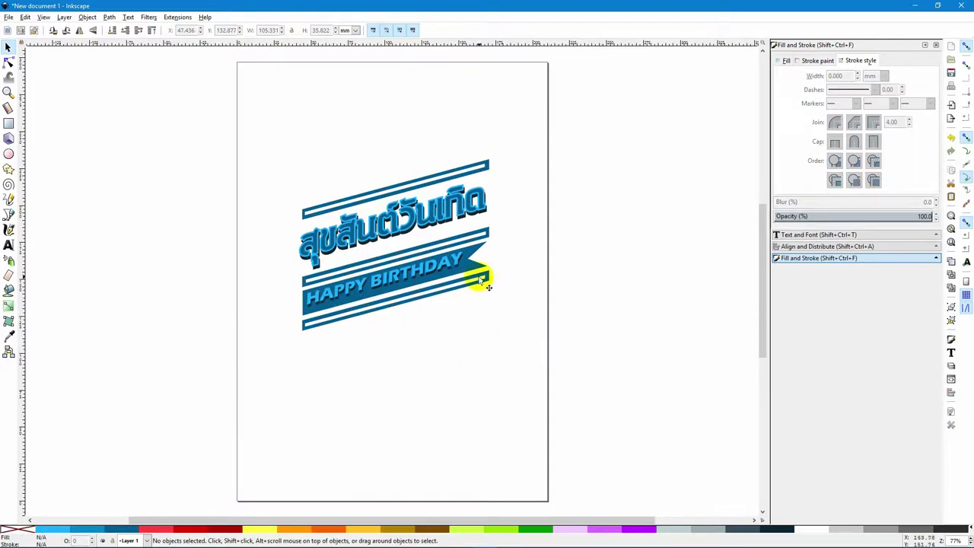
Step: Fine-tune the light blue HAPPY BIRTHDAY text's offset over its shadow to about X 48.494 and Y 132.348 mm
click(459, 268)
key(Down)
key(Down)
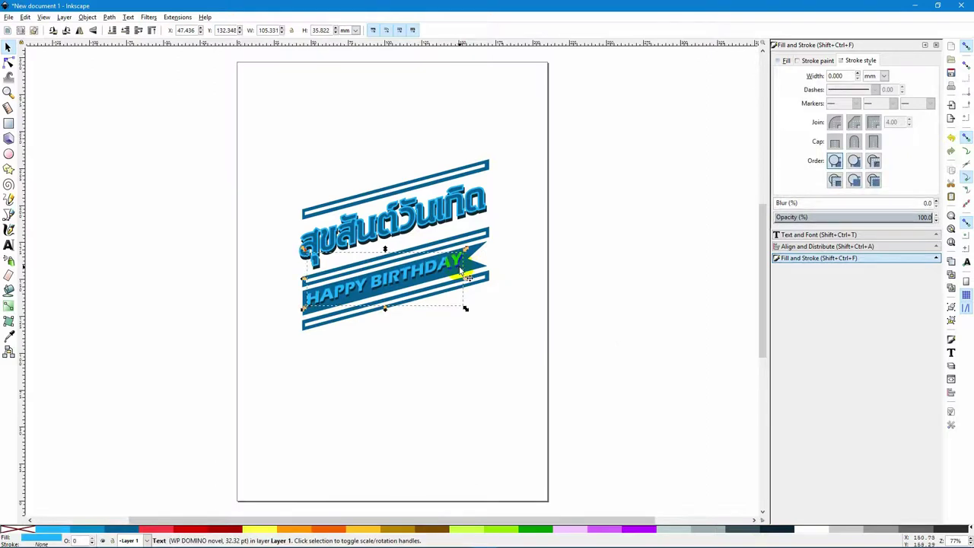
alt+click(460, 268)
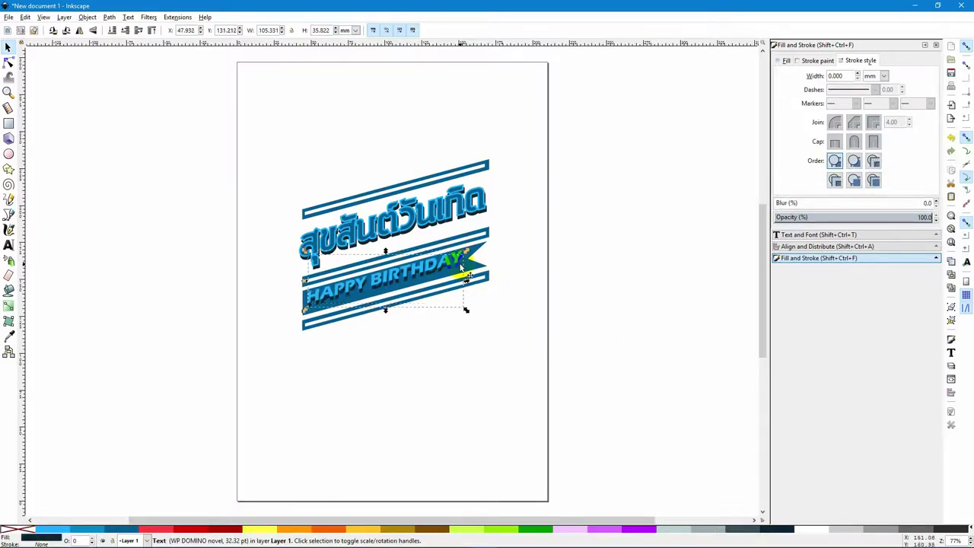
click(553, 302)
click(460, 257)
key(Up)
key(Up)
key(Up)
key(Right)
key(Right)
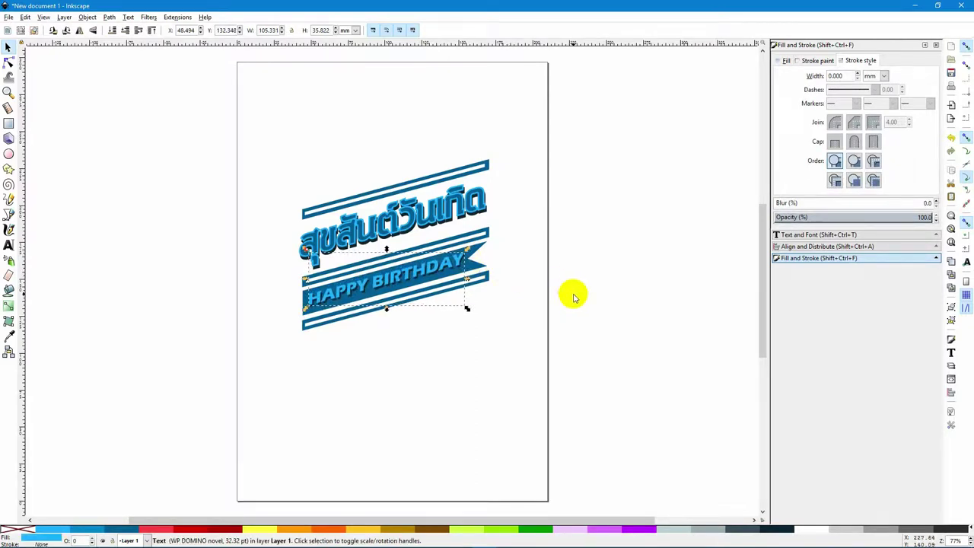
click(424, 388)
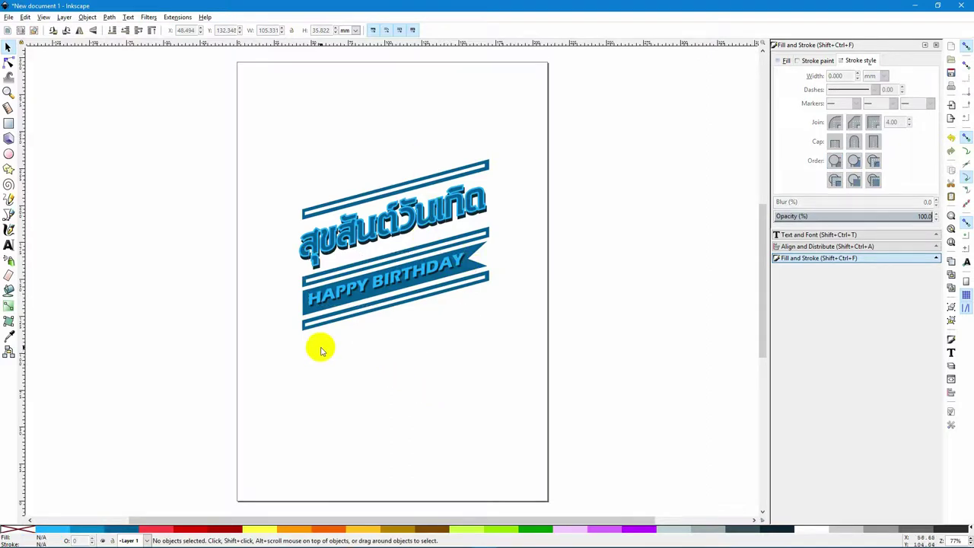
Step: Draw a circle about 4 mm wide below the banner's lower end and give it a dark blue fill with no outline
click(8, 154)
mouse_move(304, 340)
mouse_down()
mouse_move(312, 359)
mouse_move(311, 347)
mouse_up()
click(129, 528)
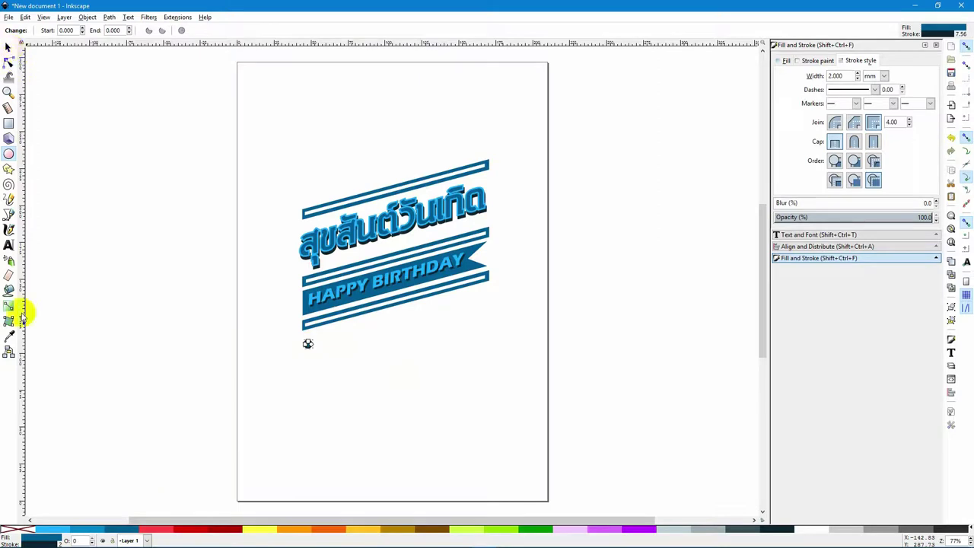
shift+click(18, 529)
drag(22, 533, 135, 415)
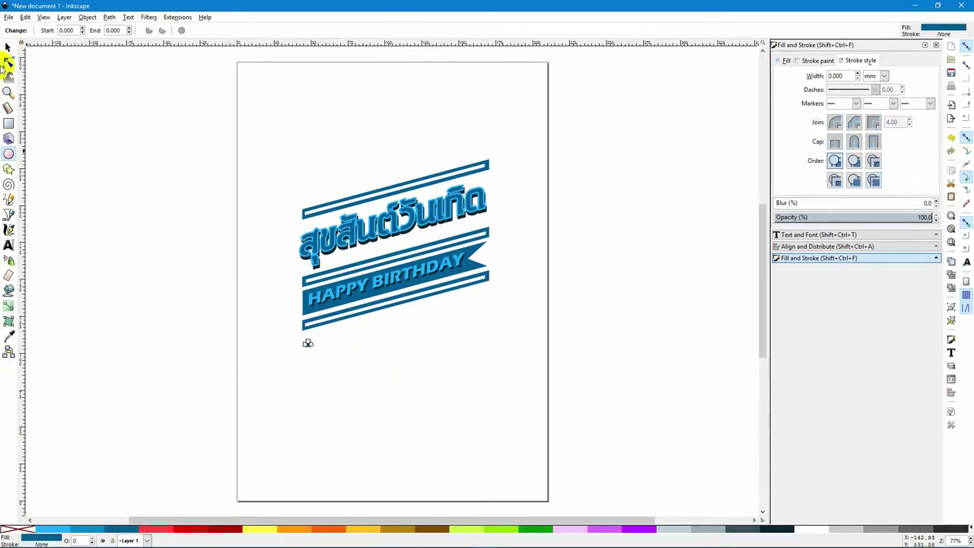
Step: Scatter copies of the small dark blue circle in a loose row under the banner to make twelve dots
click(8, 47)
click(293, 408)
mouse_move(309, 344)
mouse_down()
mouse_move(320, 358)
mouse_move(317, 340)
mouse_up()
key(ctrl+v)
key(space)
key(space)
key(space)
key(space)
key(space)
key(space)
mouse_move(369, 373)
mouse_down()
mouse_move(465, 388)
mouse_move(502, 408)
mouse_up()
Step: Align the top edges of all twelve dots and distribute their centers evenly in the horizontal direction
drag(294, 336, 517, 432)
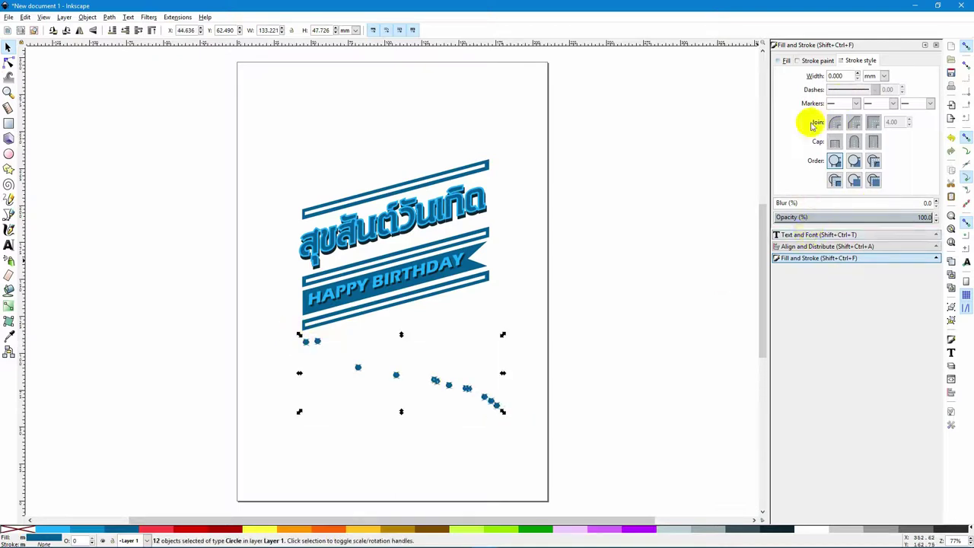
click(951, 392)
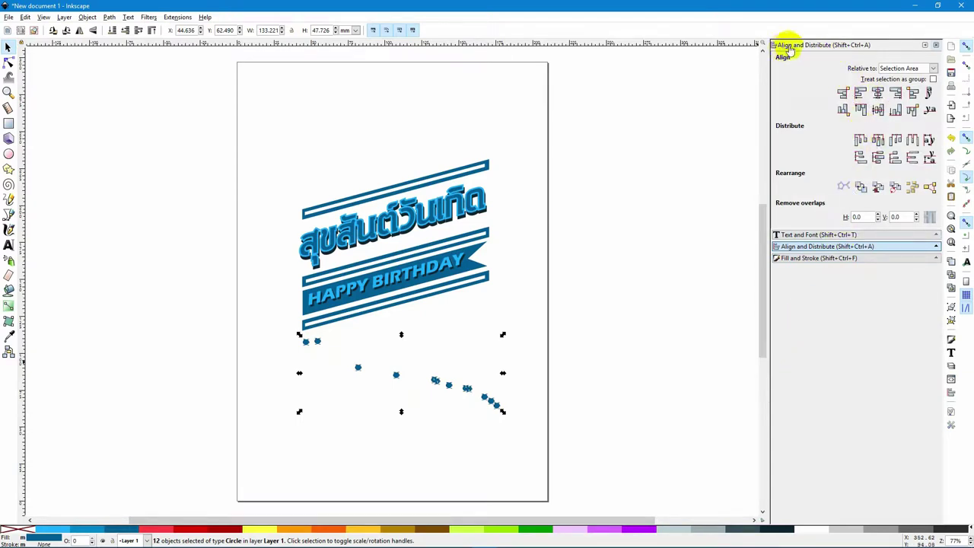
click(861, 110)
click(877, 139)
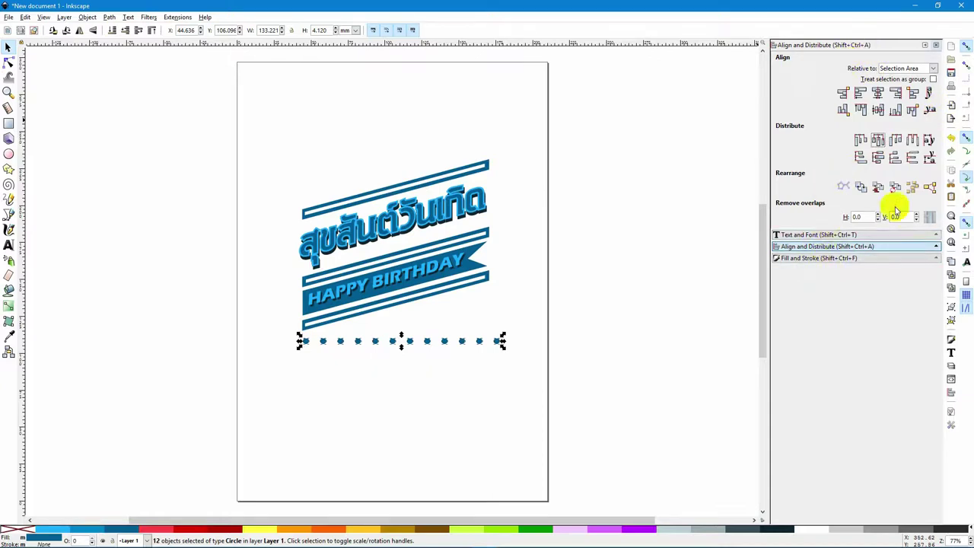
click(937, 46)
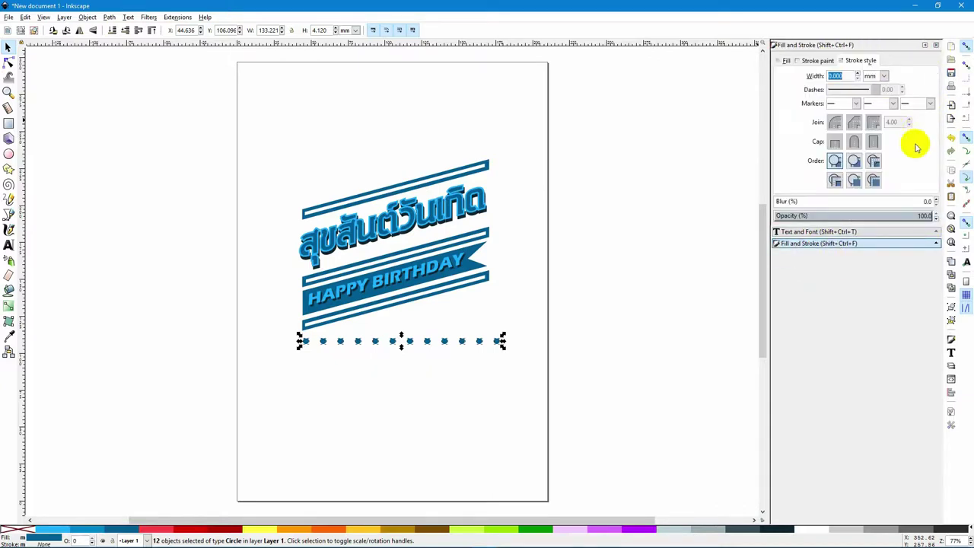
Step: Skew the row of dots vertically by 15 degrees and move it up just beneath the lowest stripe
click(87, 17)
mouse_move(128, 137)
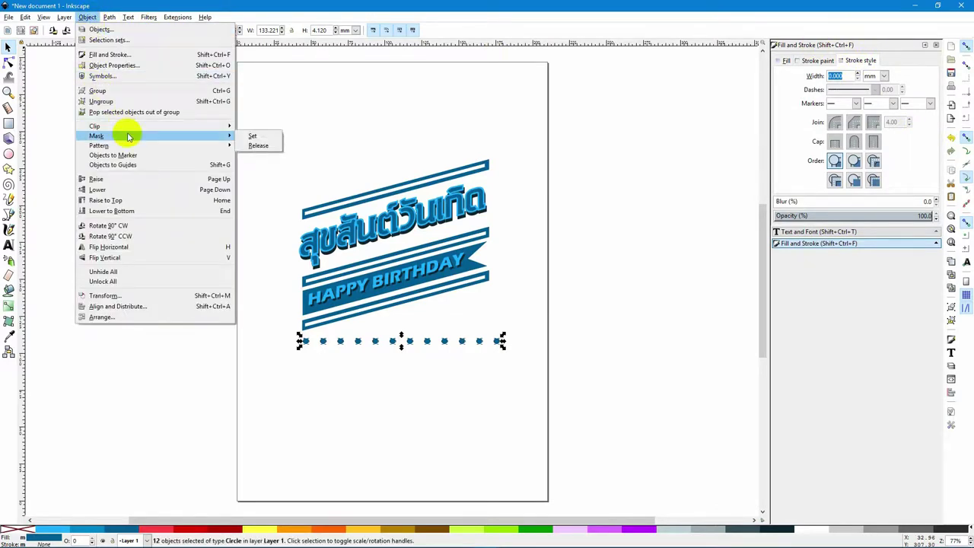
click(120, 296)
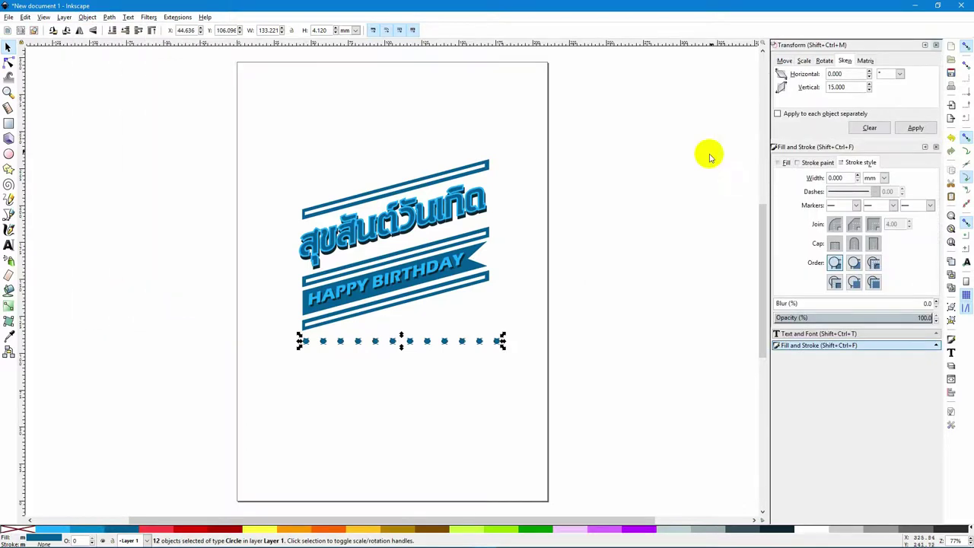
click(913, 129)
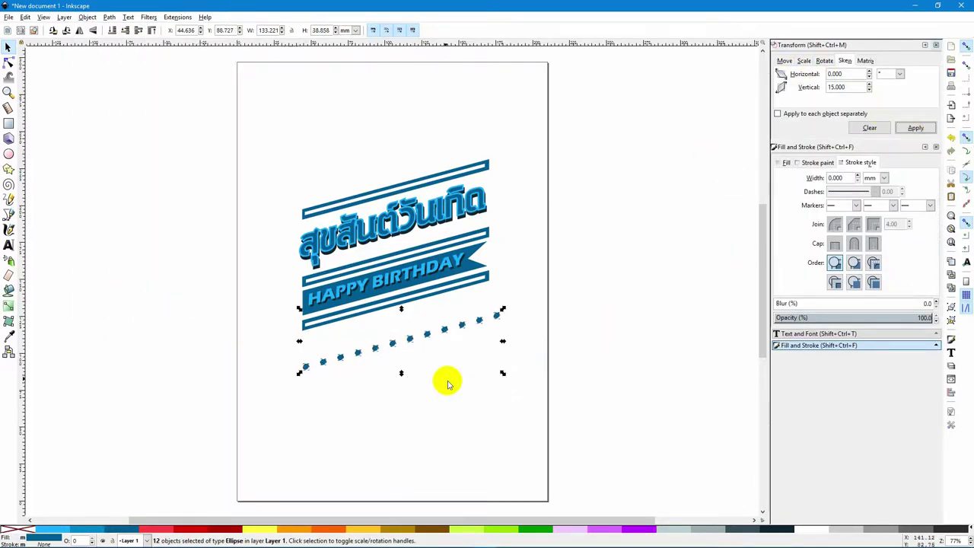
drag(424, 333, 426, 308)
drag(426, 309, 426, 309)
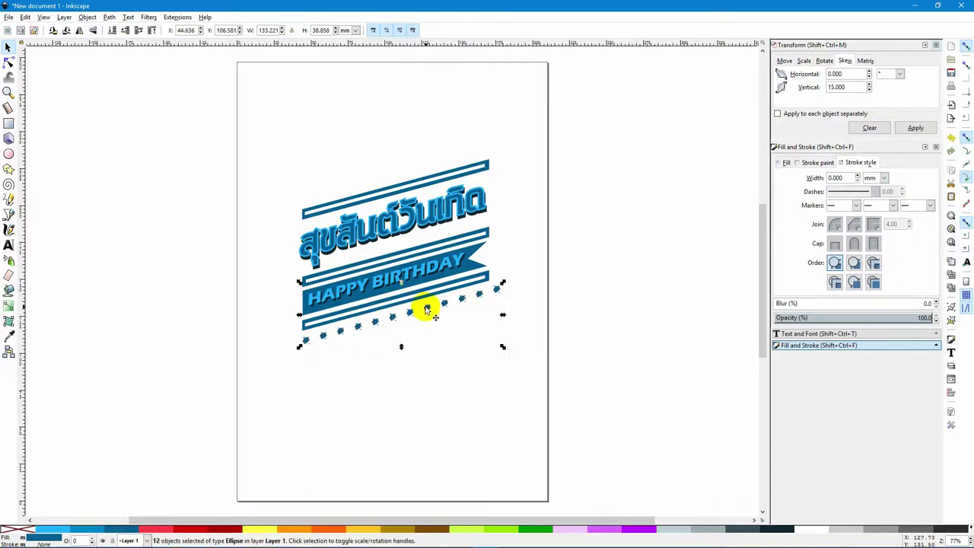
Step: Delete the four rightmost dots of the slanted row
click(515, 297)
click(496, 289)
drag(496, 289, 462, 301)
click(462, 300)
key(Delete)
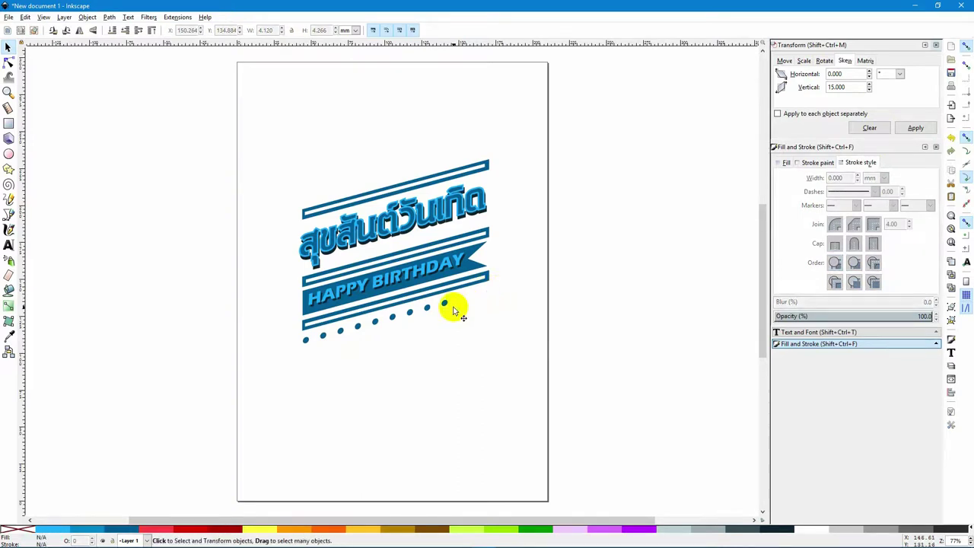
click(445, 301)
key(Delete)
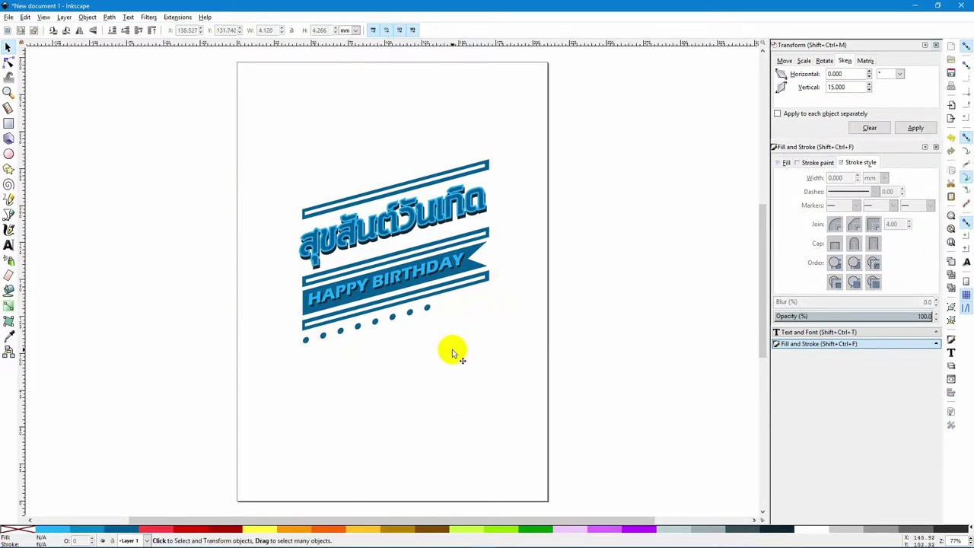
Step: Duplicate the eight remaining dots and place the copy above the top stripe, flush with its right end
drag(275, 308, 475, 378)
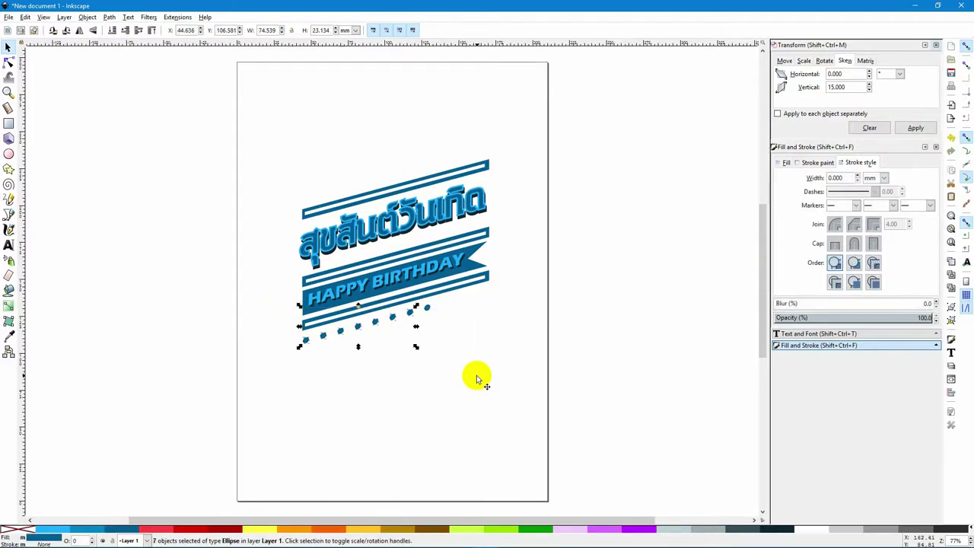
shift+click(428, 307)
drag(430, 309, 428, 307)
key(ctrl+d)
drag(418, 344, 485, 151)
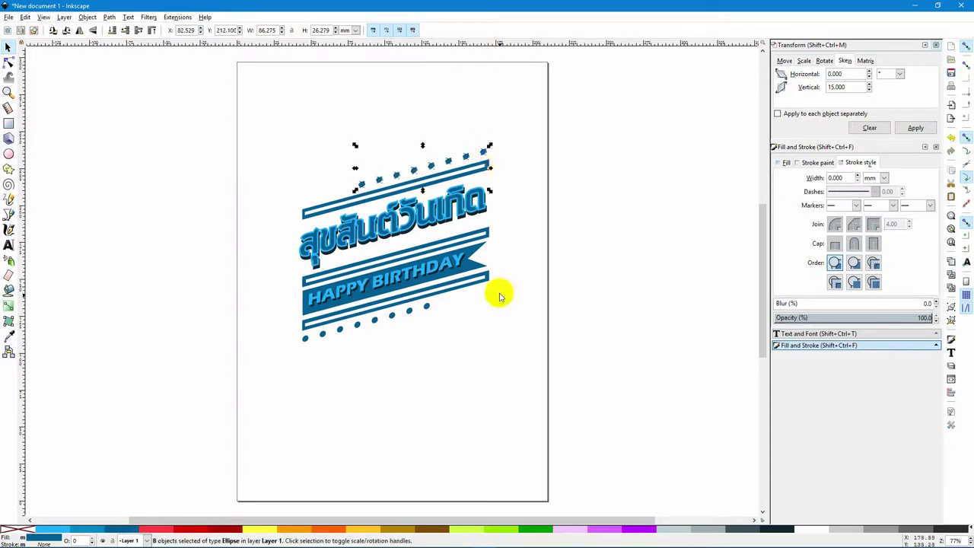
click(468, 416)
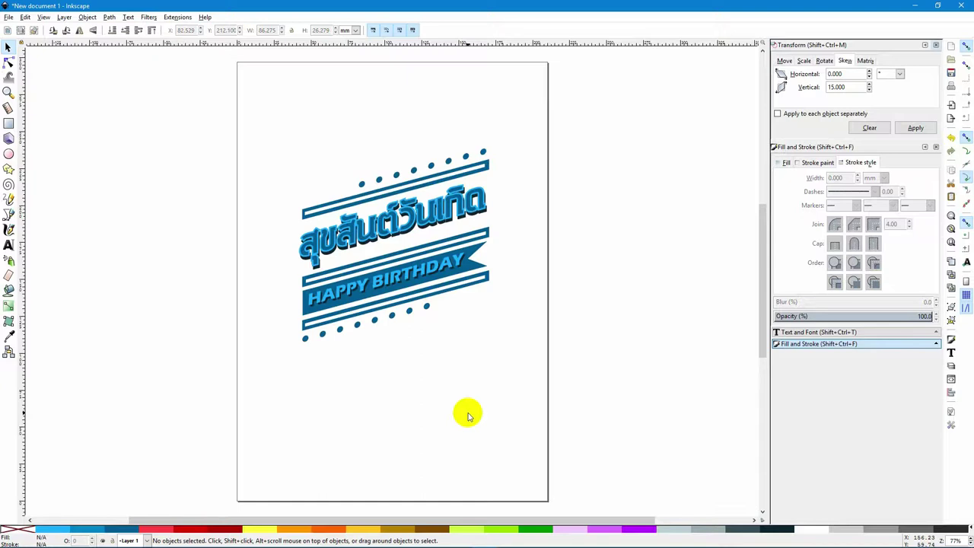
Step: Nudge the light blue HAPPY BIRTHDAY text down over its shadow to about Y 131.819 mm
click(471, 269)
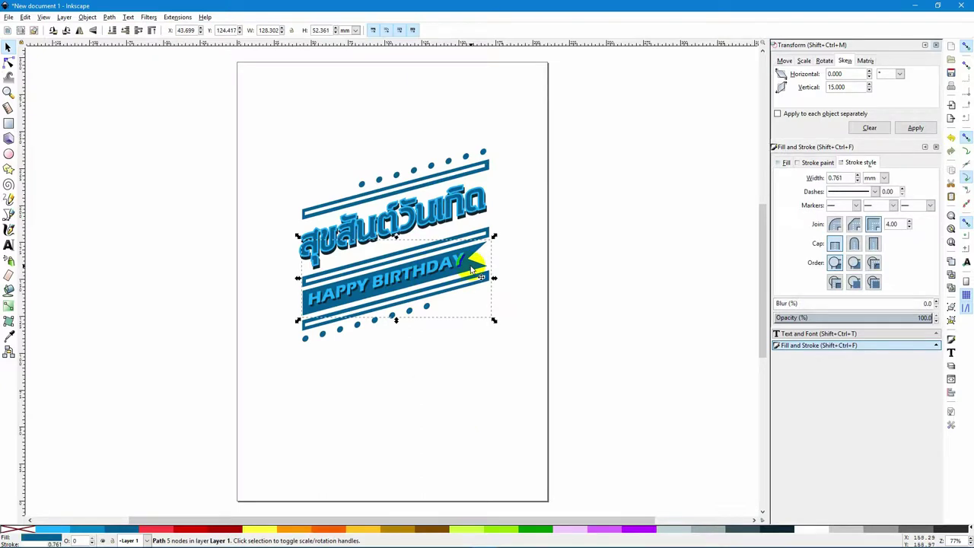
click(461, 267)
key(Down)
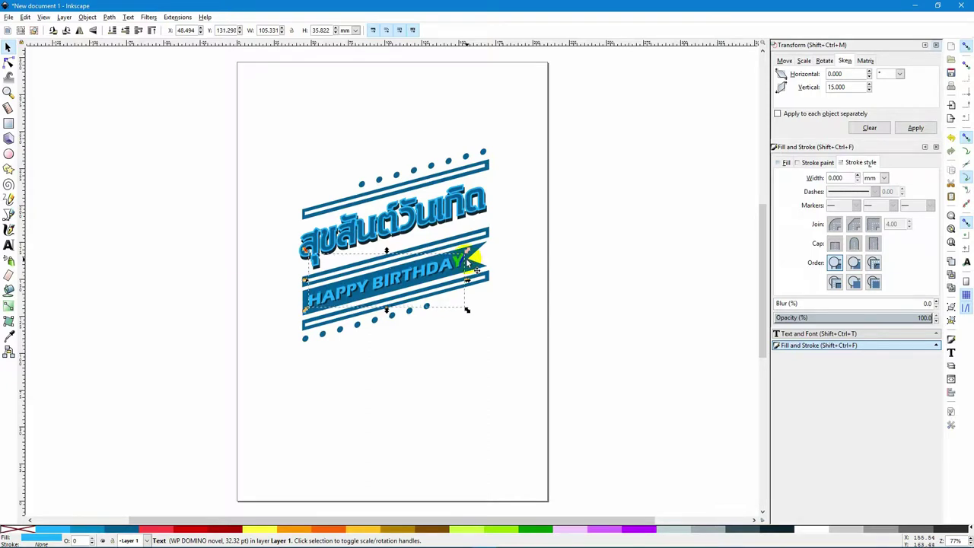
click(530, 306)
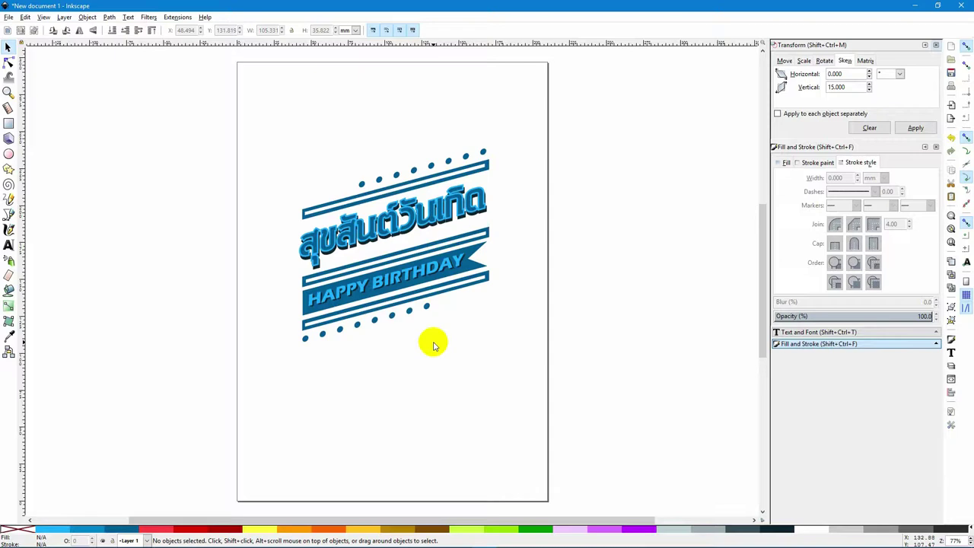
drag(247, 108, 545, 377)
click(461, 408)
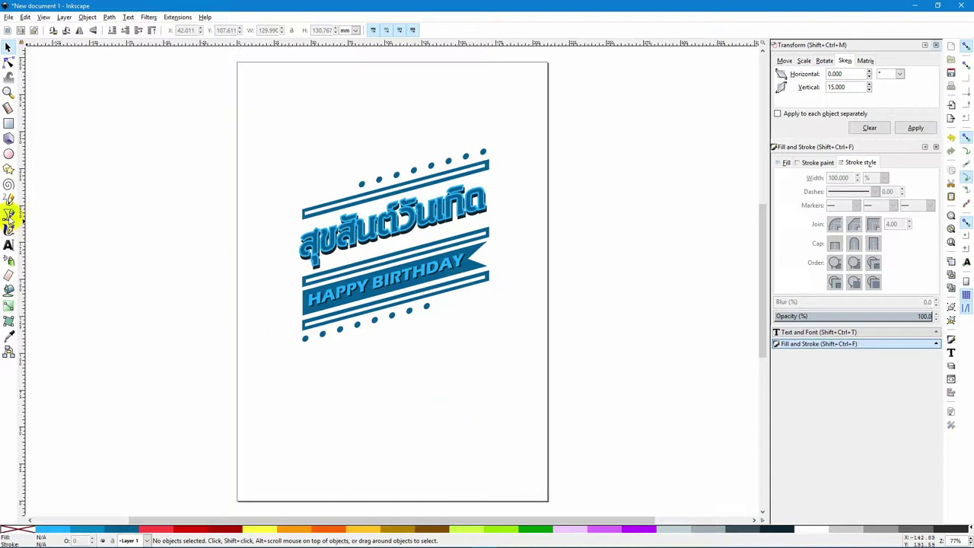
Step: Draw a closed teardrop path about 12.8 by 32 mm above the design, with a pointed top and rounded bottom
click(8, 214)
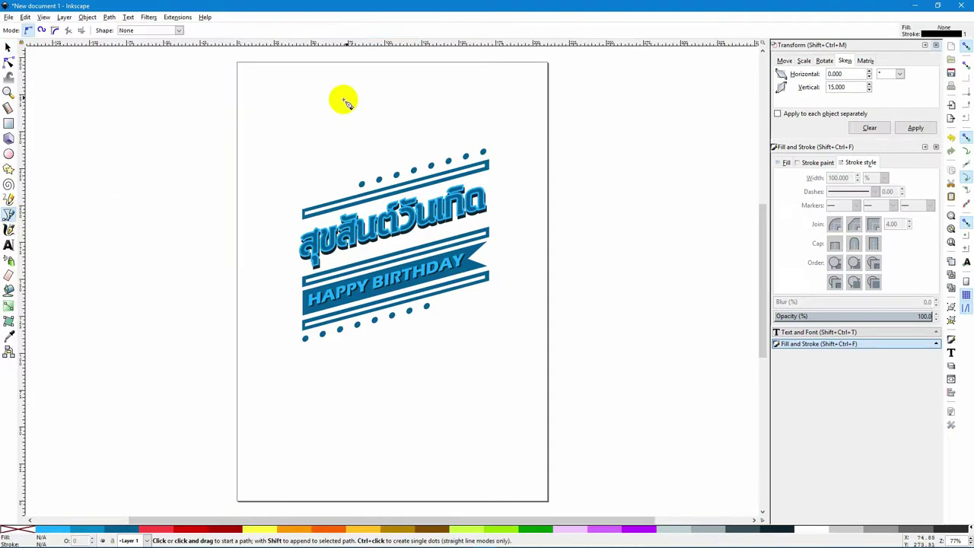
click(388, 89)
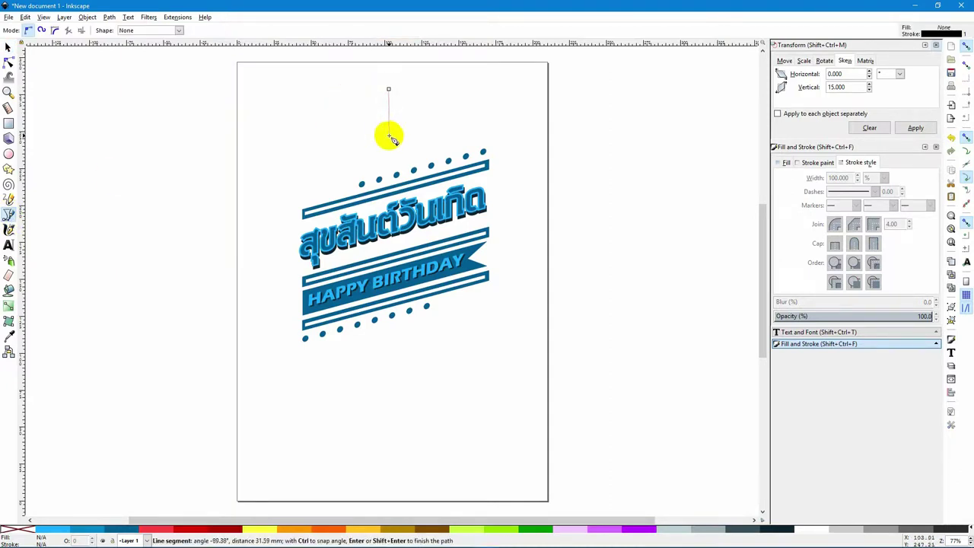
drag(390, 136, 410, 136)
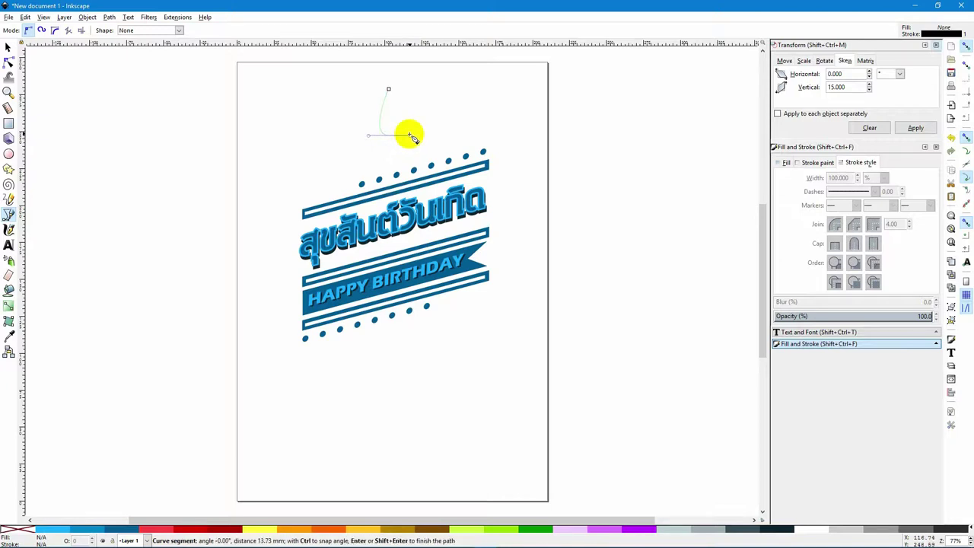
click(389, 90)
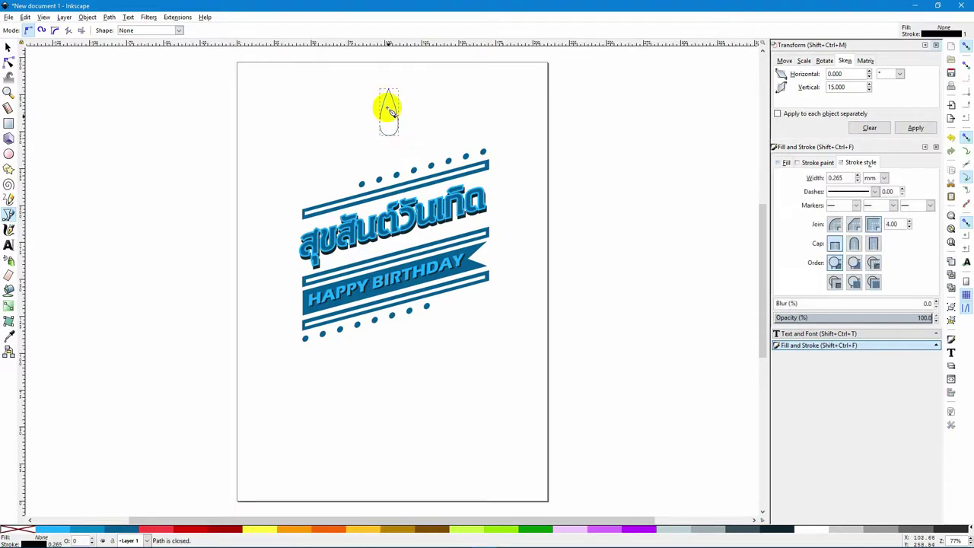
Step: Fill the teardrop light blue with no outline and shorten it to about 25.4 mm high
click(7, 47)
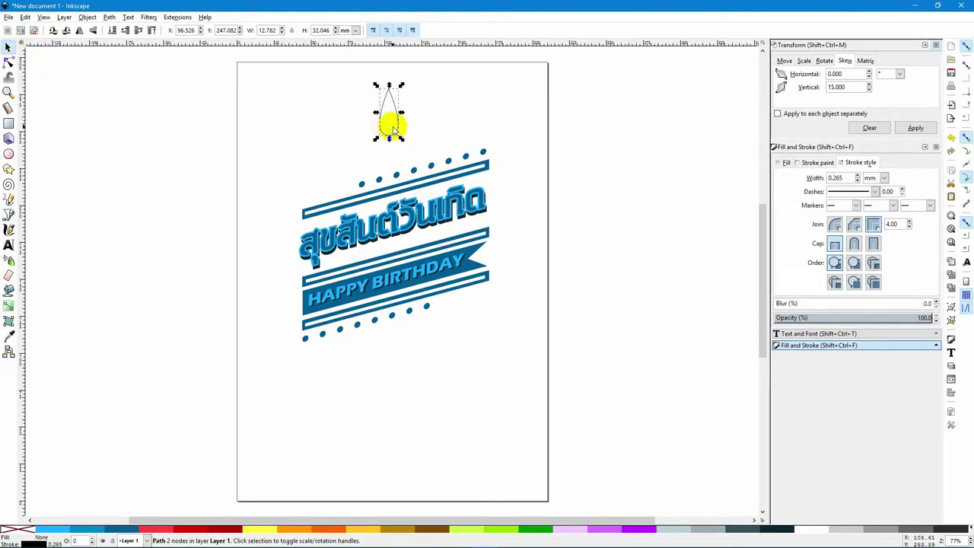
click(52, 530)
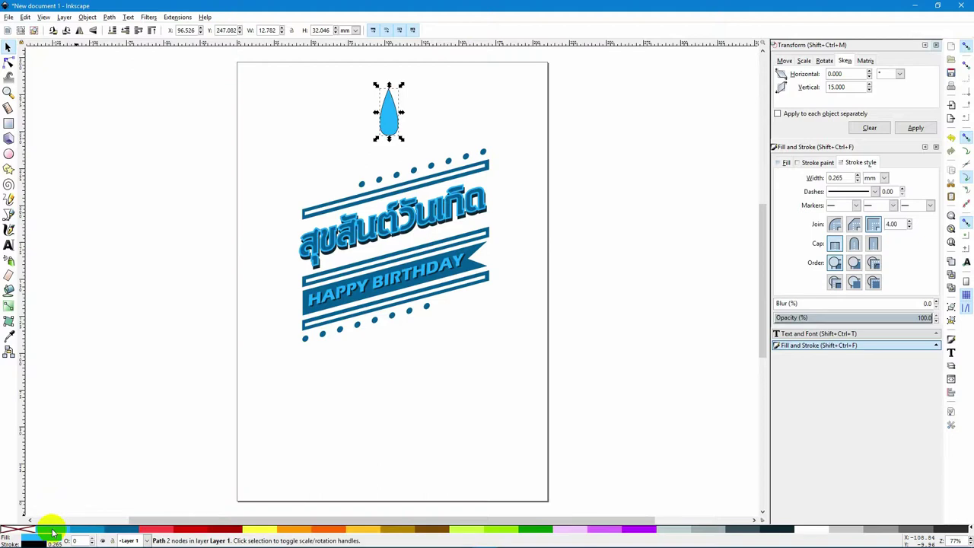
shift+click(10, 529)
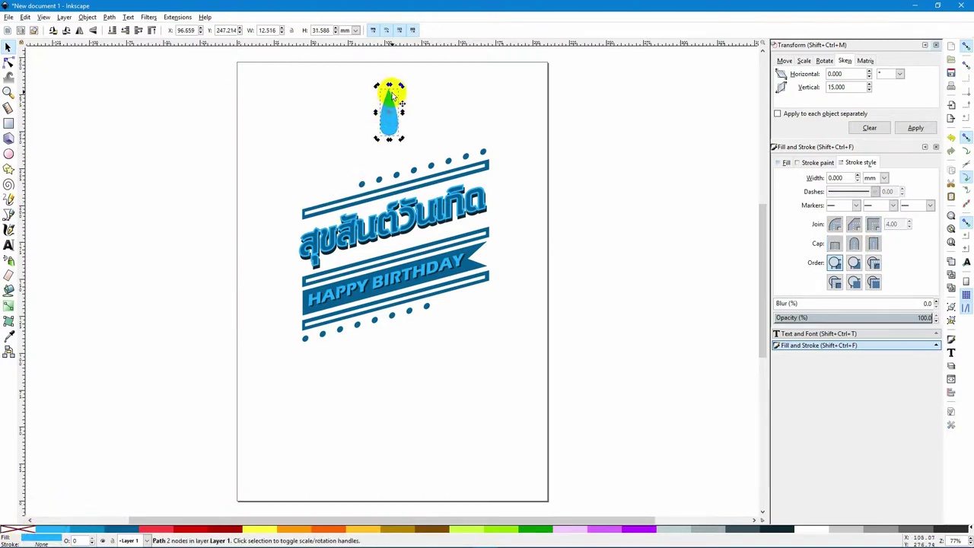
drag(389, 86, 388, 142)
Step: Fill a duplicate of the teardrop white and shrink it inside the light blue one to form a hollow flame
click(386, 122)
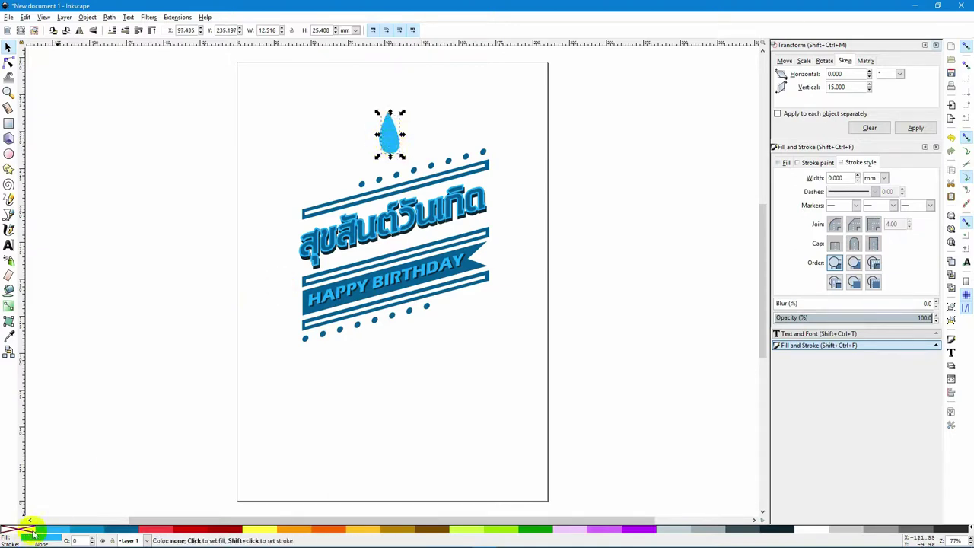
click(815, 528)
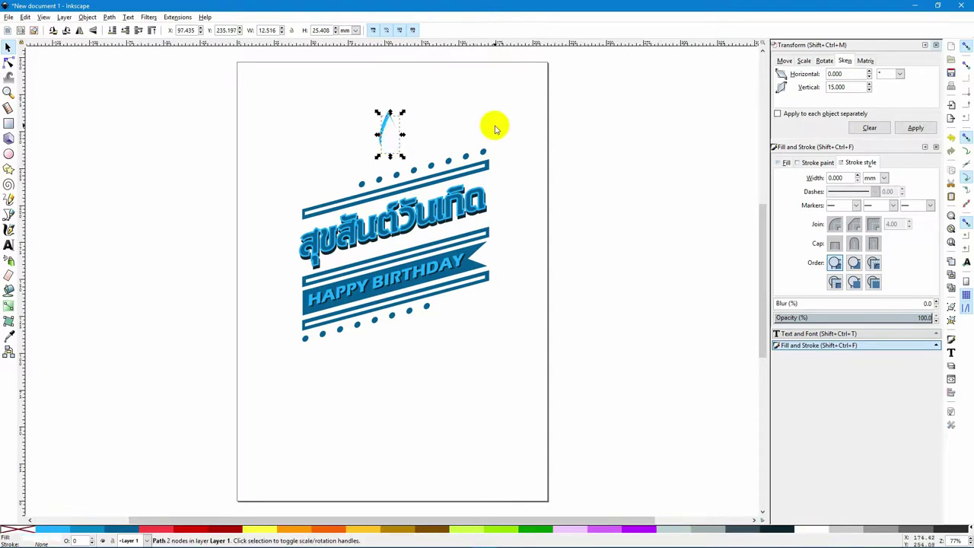
drag(401, 116, 388, 138)
click(449, 124)
drag(358, 109, 404, 152)
click(445, 115)
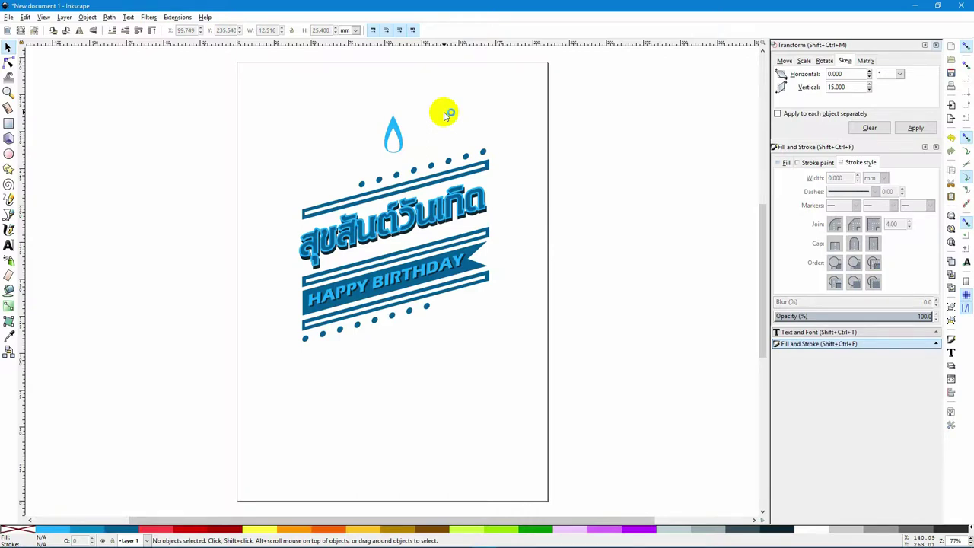
Step: Draw a circle around the flame and give it a dark blue outline with no fill
click(9, 155)
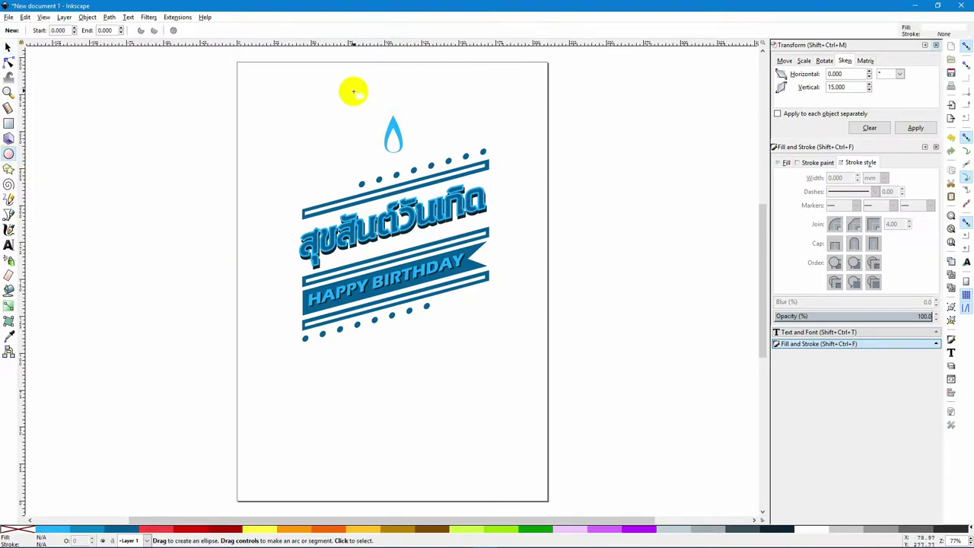
drag(348, 94, 448, 177)
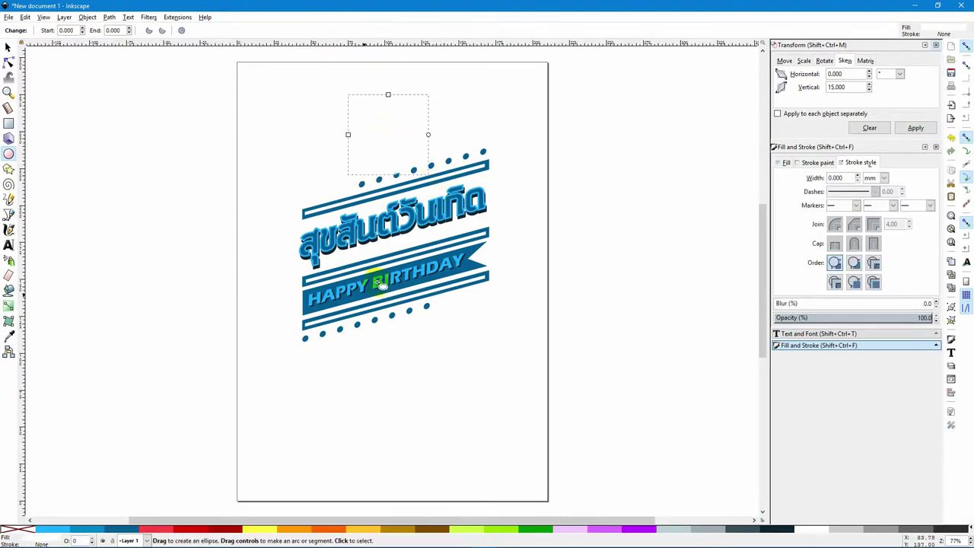
shift+click(118, 531)
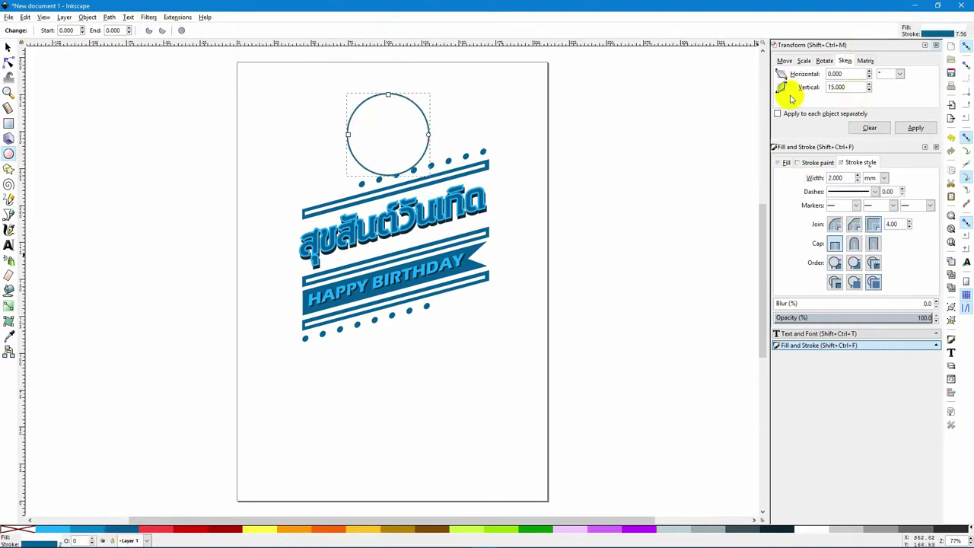
click(19, 527)
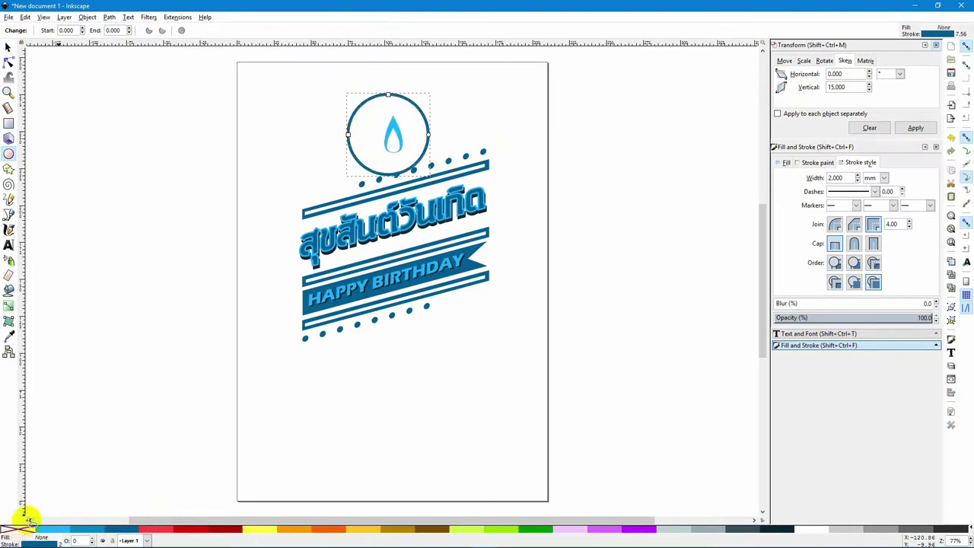
Step: Set the circle's stroke width to 1 mm
double_click(847, 177)
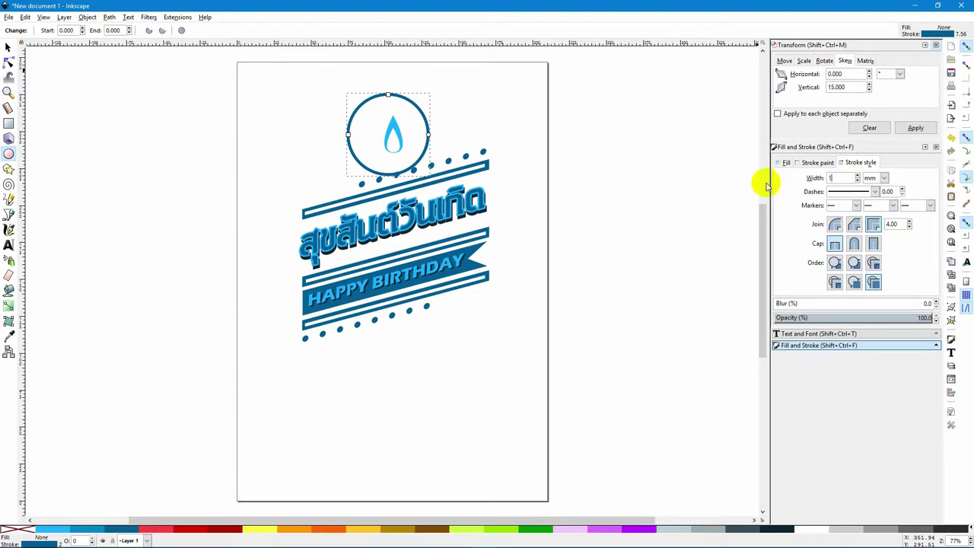
text(1)
key(Return)
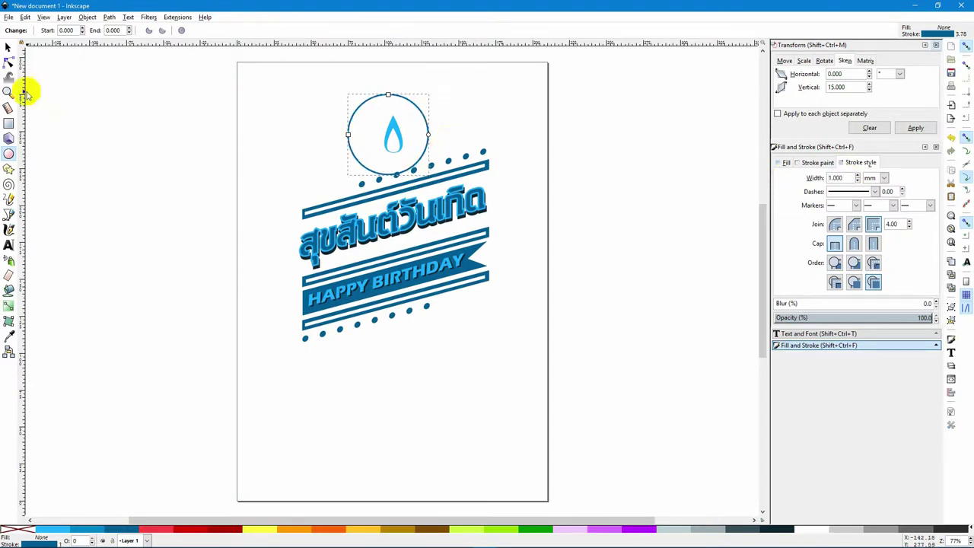
Step: Shrink the circle proportionally to about 42.2 mm across and centre it around the flame
click(7, 47)
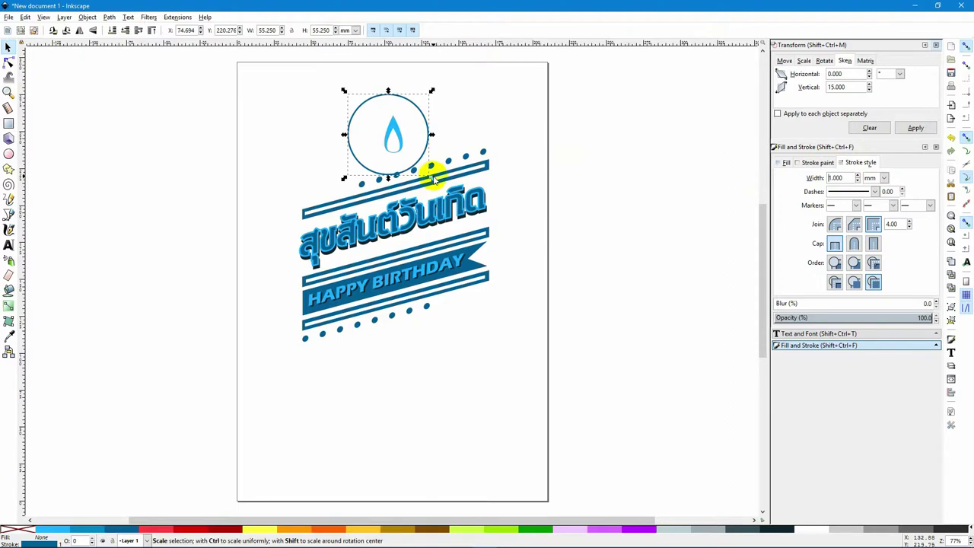
drag(431, 180, 416, 160)
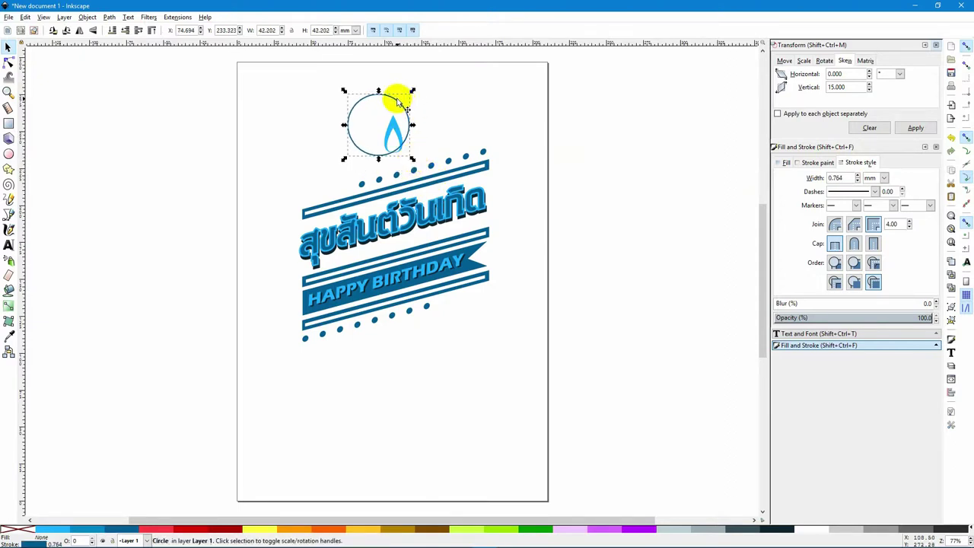
drag(394, 101, 410, 111)
click(326, 124)
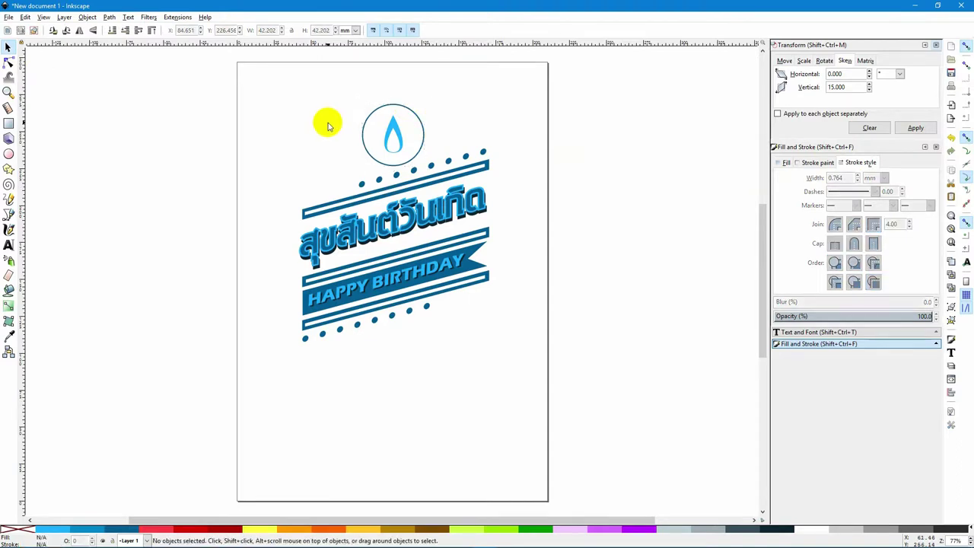
Step: Add the text "ขออวยพรให้สุขสมหวังทุกประการ" above the circle near the page's upper edge
click(8, 245)
click(332, 80)
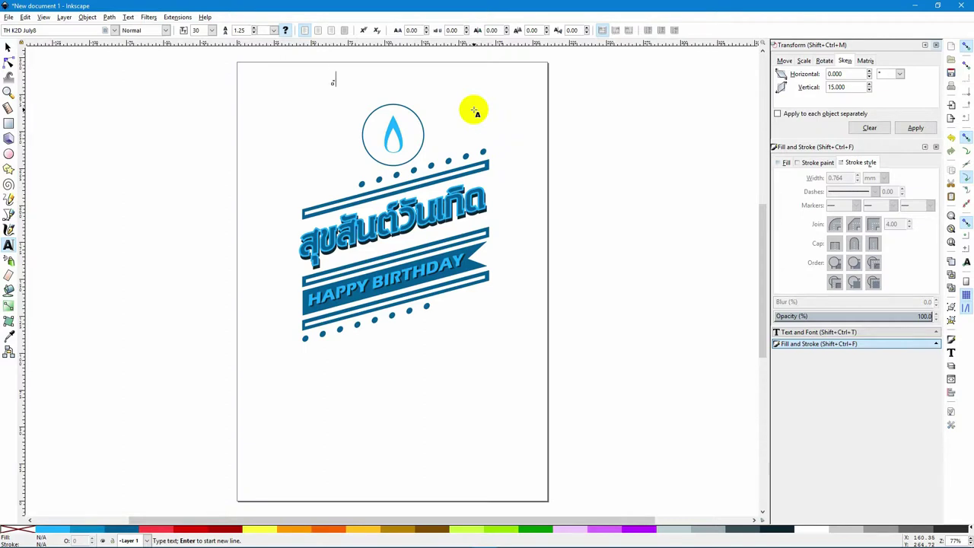
key(BackSpace)
key(BackSpace)
text(สข)
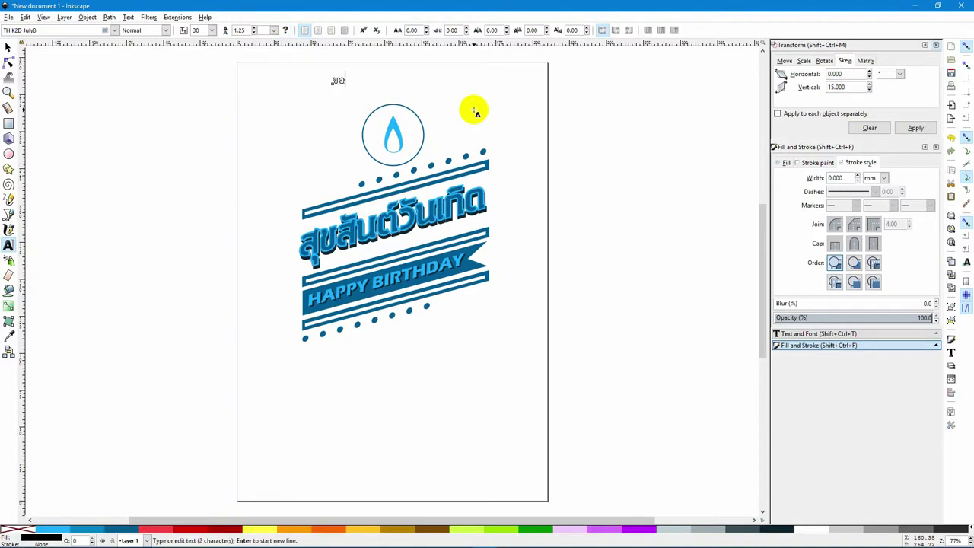
text(อวยพรให้สุขสมหวังทุกประการ)
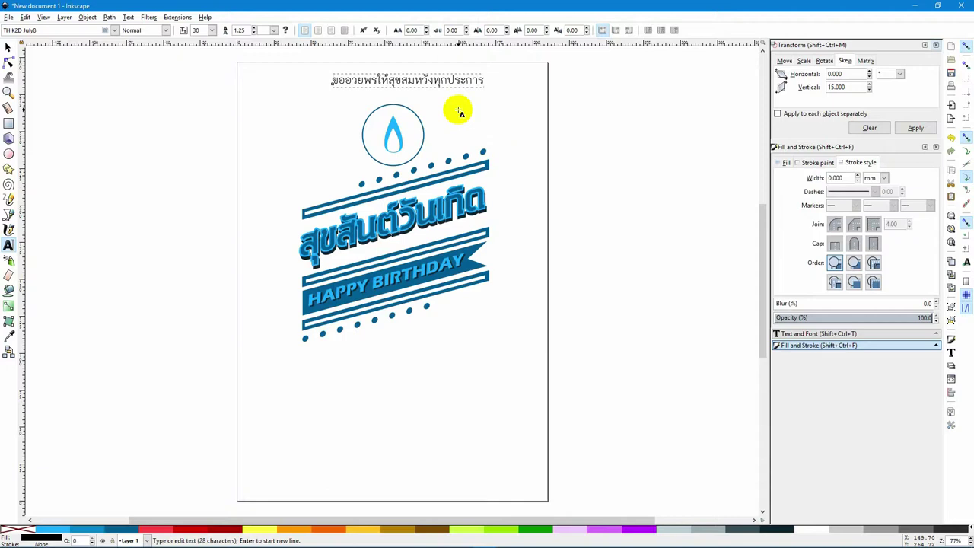
Step: Set the new Thai wish's font size to 28 and place it just above the circle
click(8, 47)
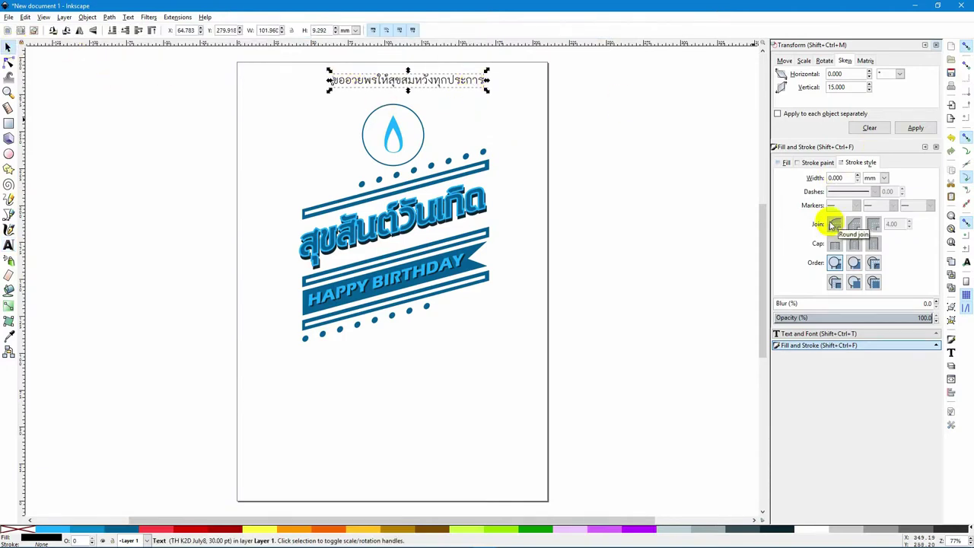
click(888, 336)
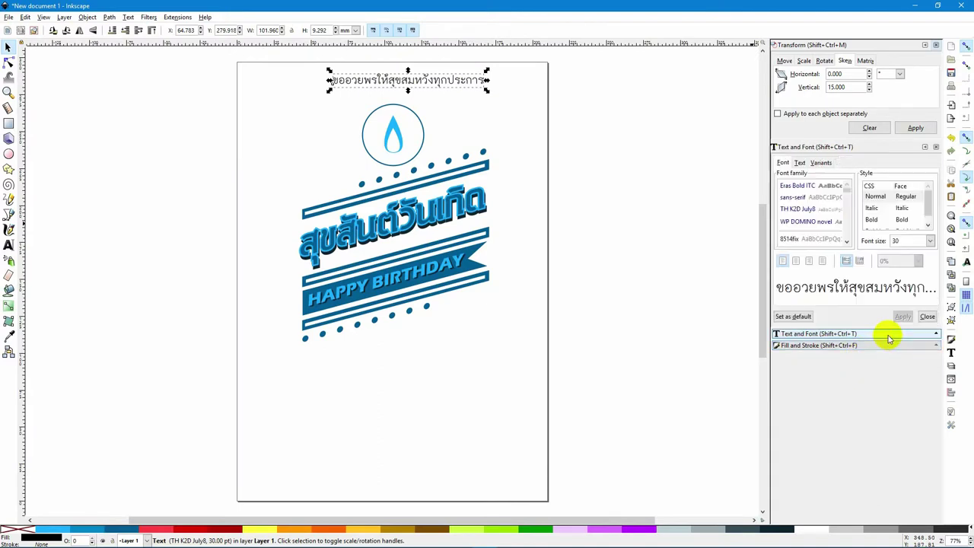
double_click(447, 82)
click(929, 241)
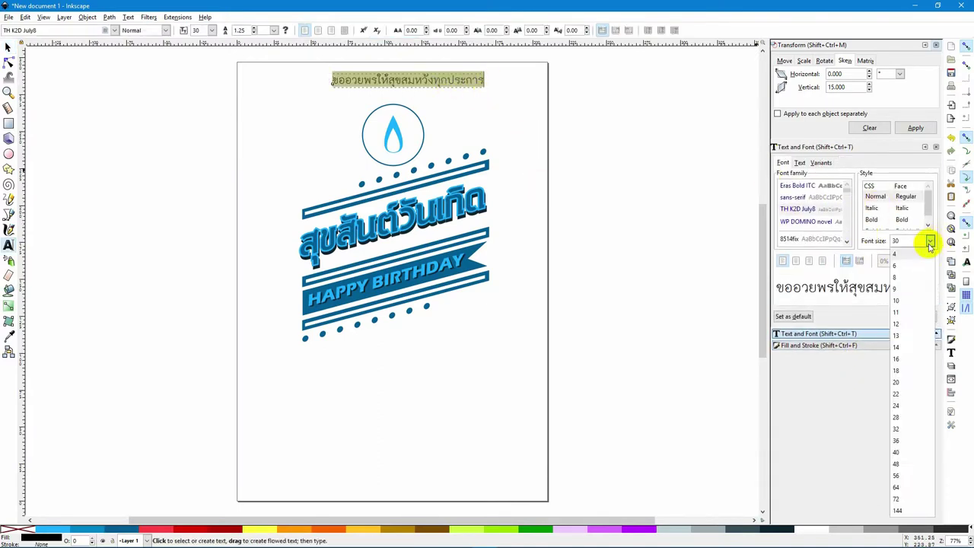
click(916, 416)
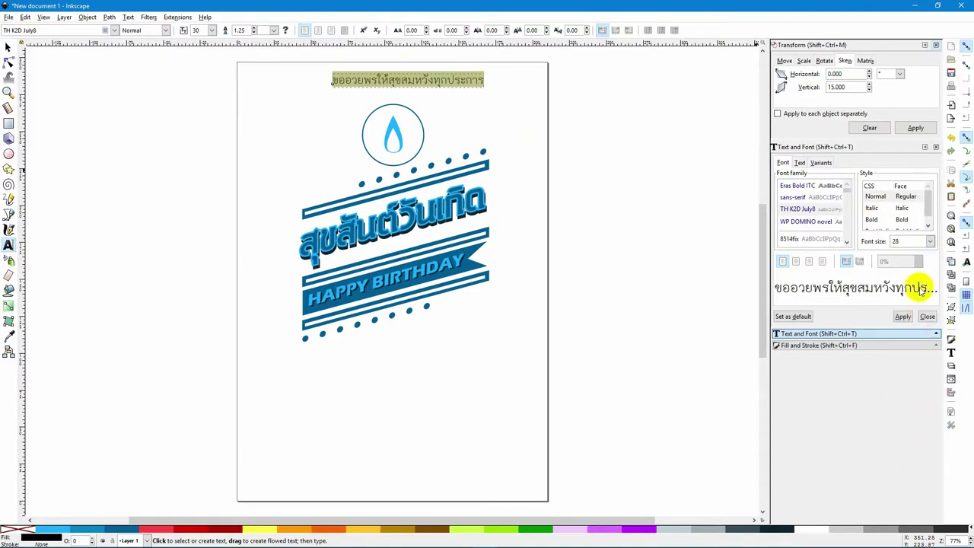
click(929, 241)
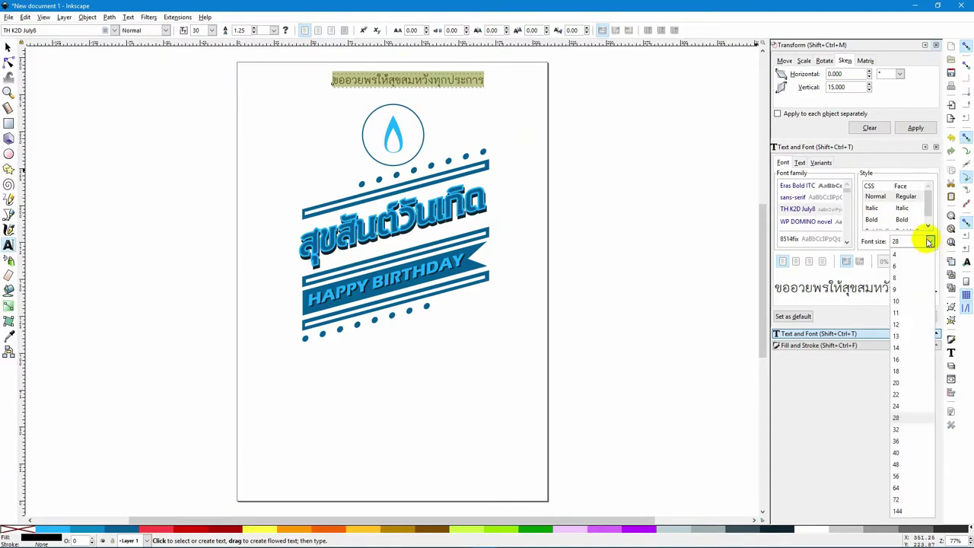
click(903, 405)
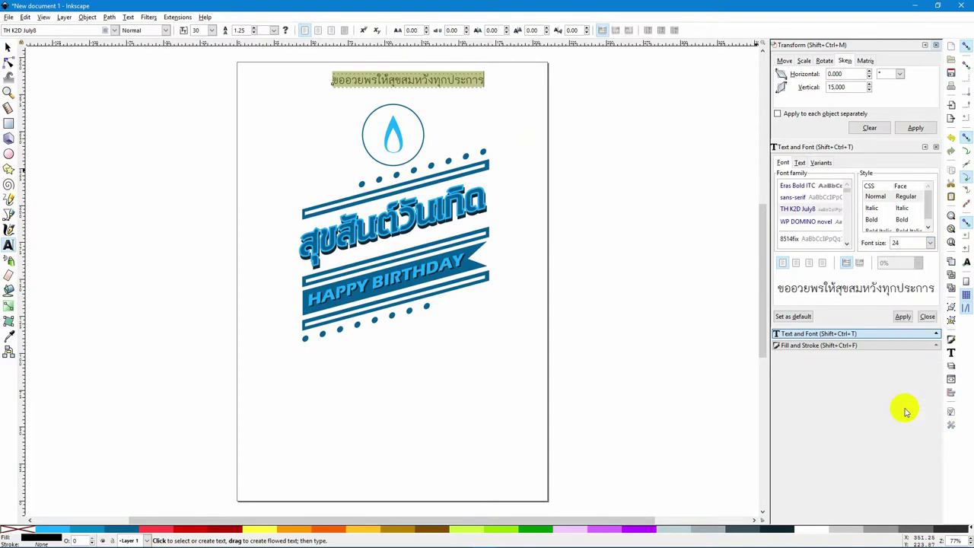
click(211, 31)
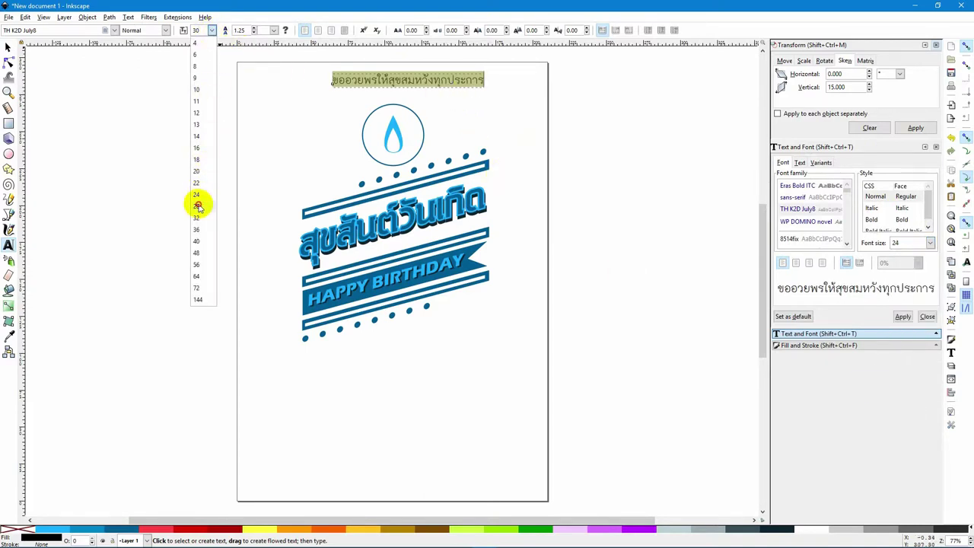
click(196, 206)
click(7, 48)
drag(424, 80, 419, 86)
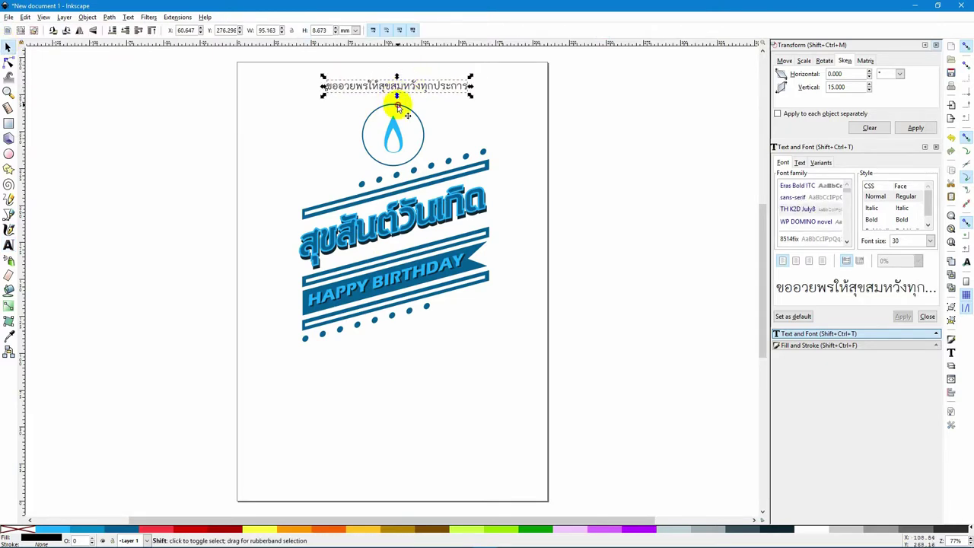
Step: Put the Thai wish text on the circle's path
shift+click(397, 106)
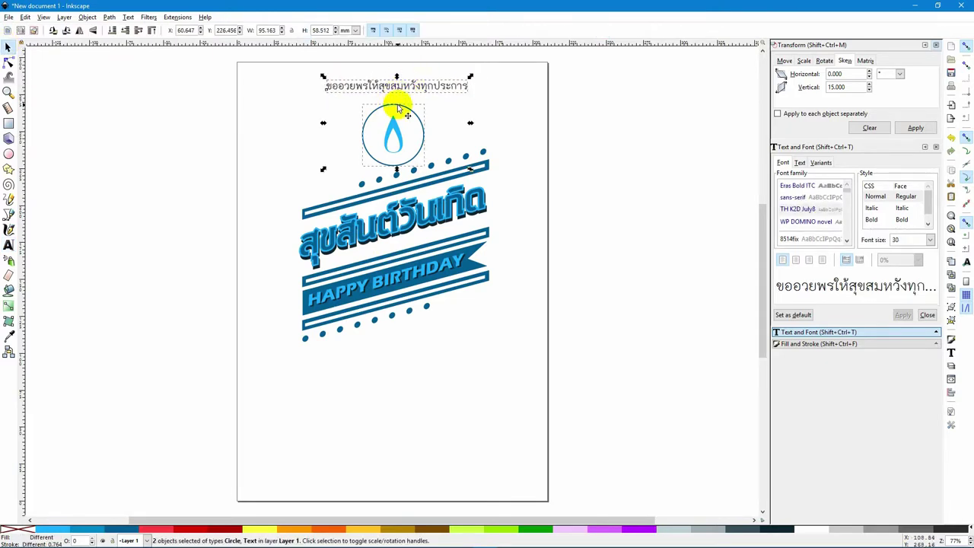
click(128, 17)
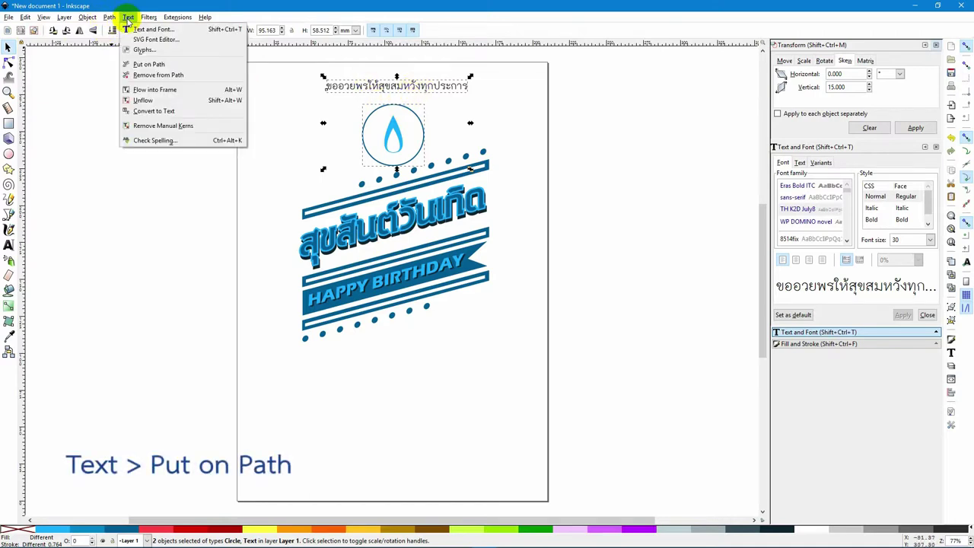
click(149, 64)
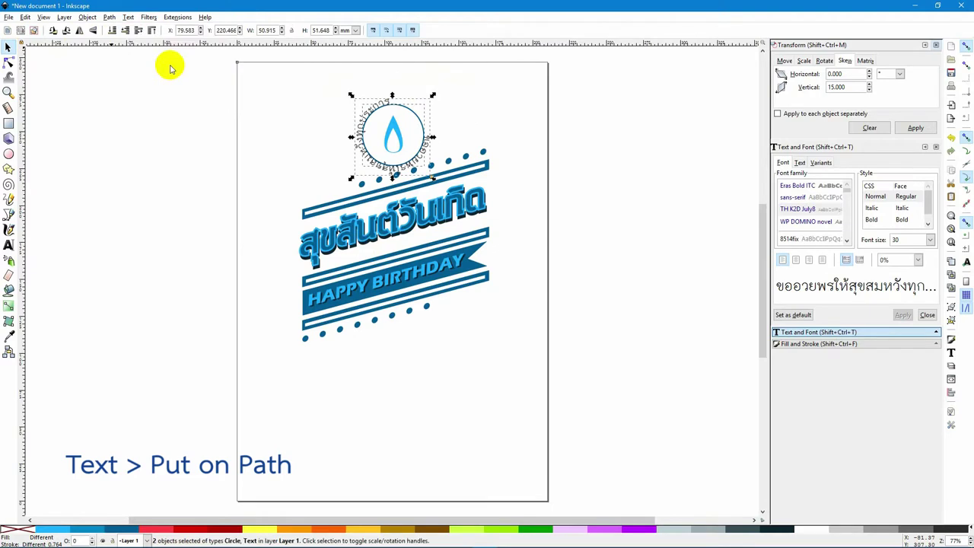
Step: Rotate the circle and its text together until the wish arches evenly over the flame
click(382, 120)
drag(432, 95, 461, 163)
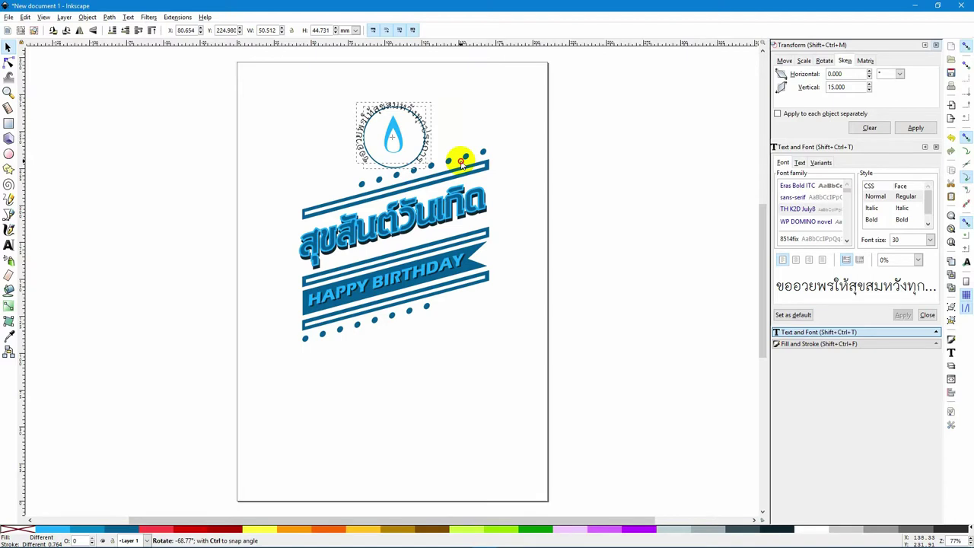
drag(461, 163, 461, 155)
mouse_move(428, 102)
mouse_down()
mouse_move(457, 126)
mouse_move(439, 104)
mouse_up()
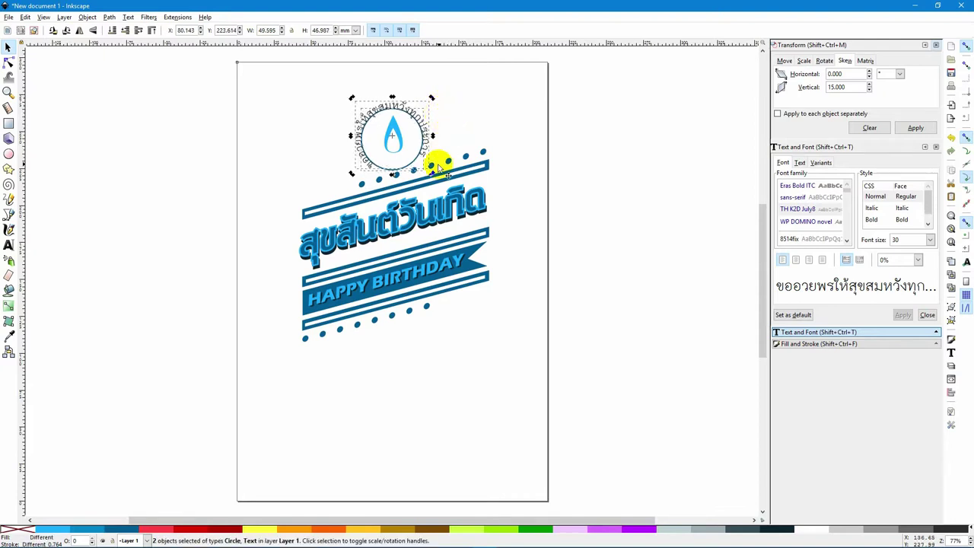
mouse_move(343, 173)
mouse_down()
mouse_move(333, 174)
mouse_move(350, 177)
mouse_up()
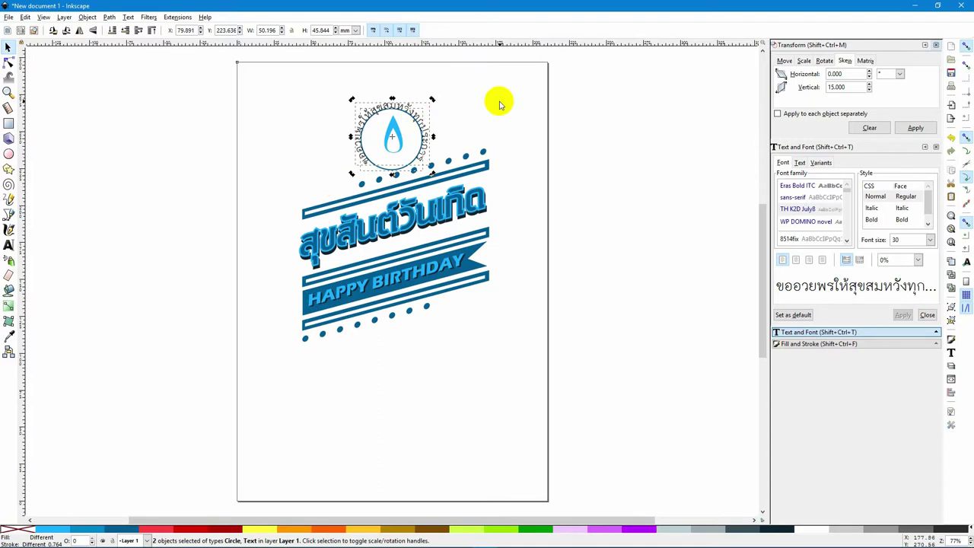
click(496, 99)
Step: Reposition the circle around the flame and remove its outline
drag(413, 114, 415, 117)
click(405, 168)
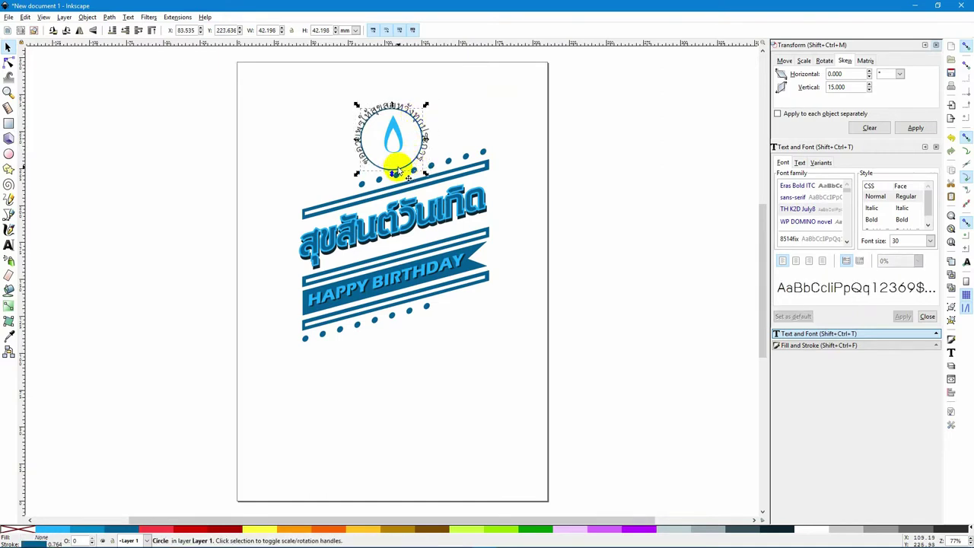
drag(408, 166, 415, 173)
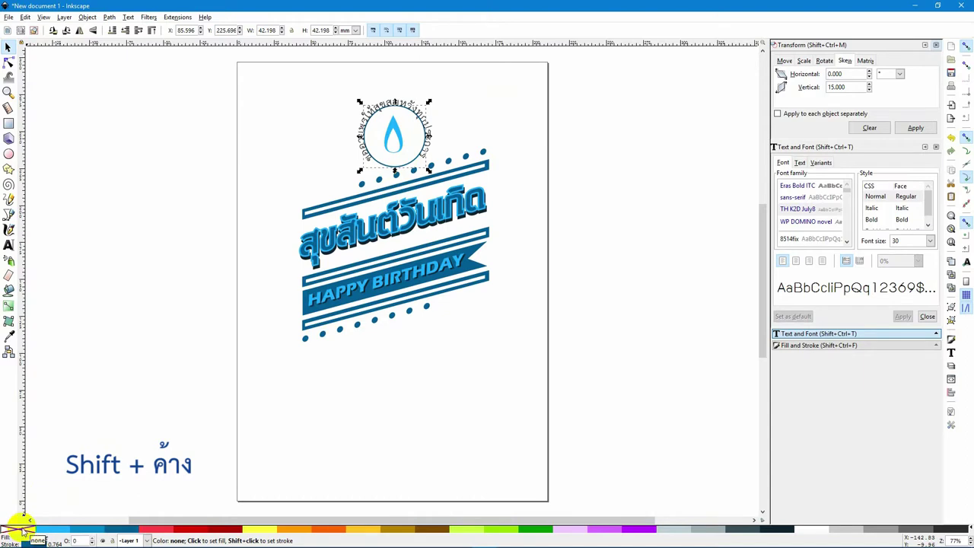
key(shift)
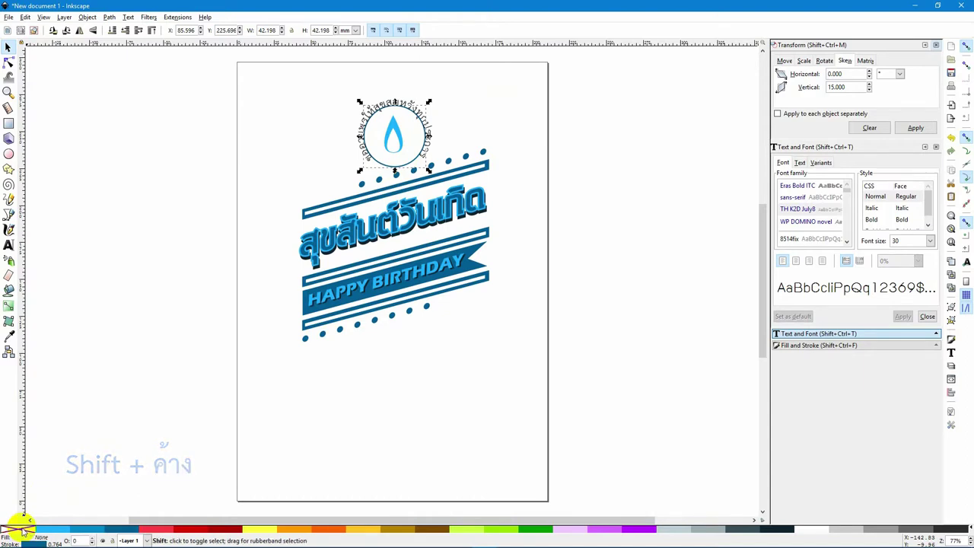
shift+click(23, 530)
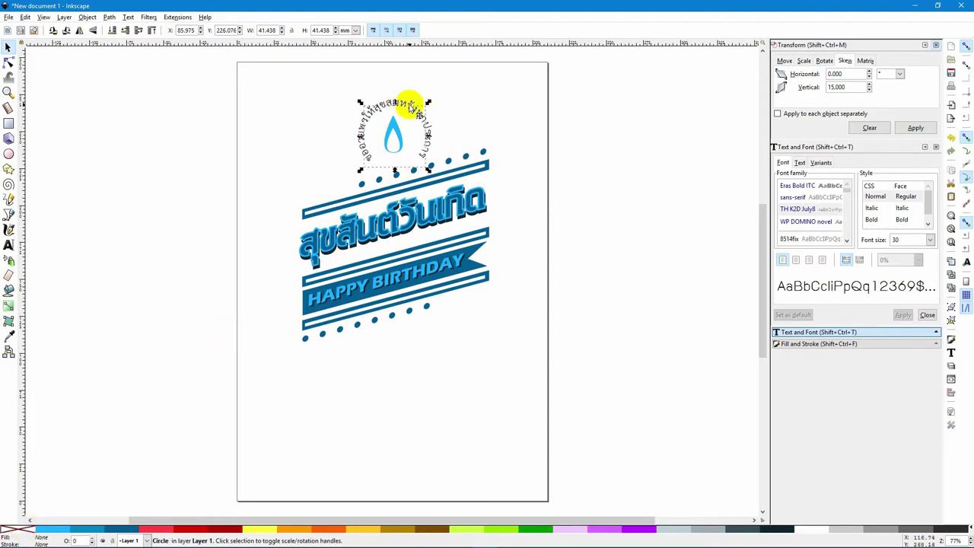
Step: Make the curved wish text bold and rotate it slightly to balance both ends of the arch
click(419, 116)
double_click(419, 116)
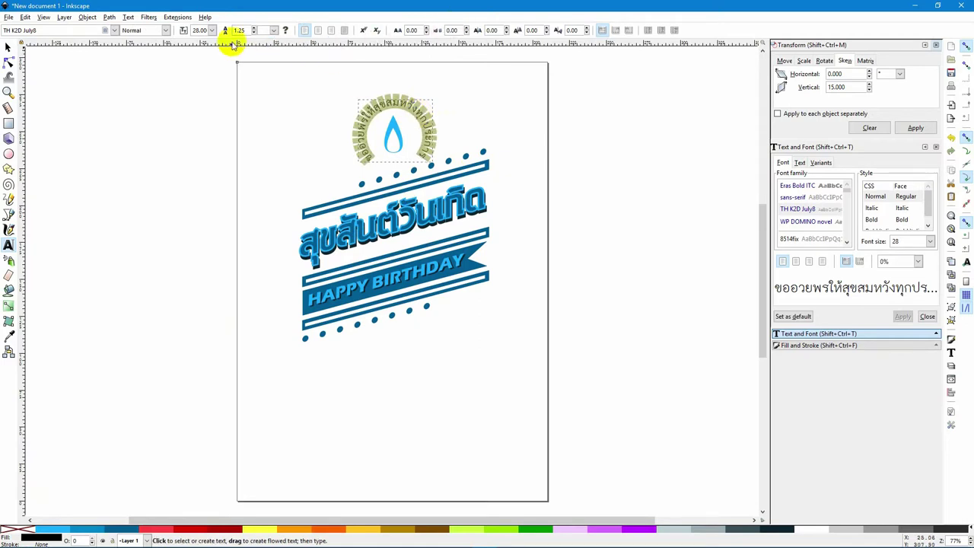
click(164, 30)
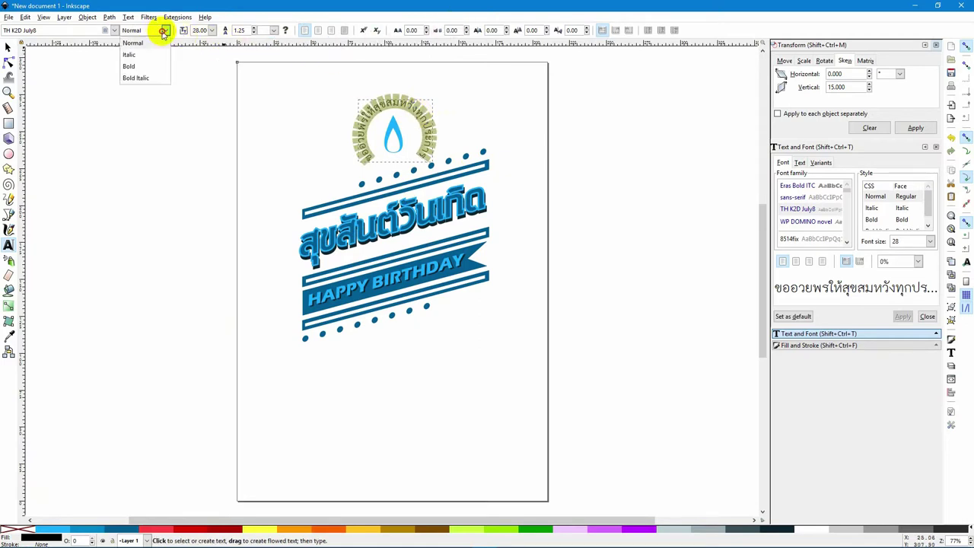
click(144, 67)
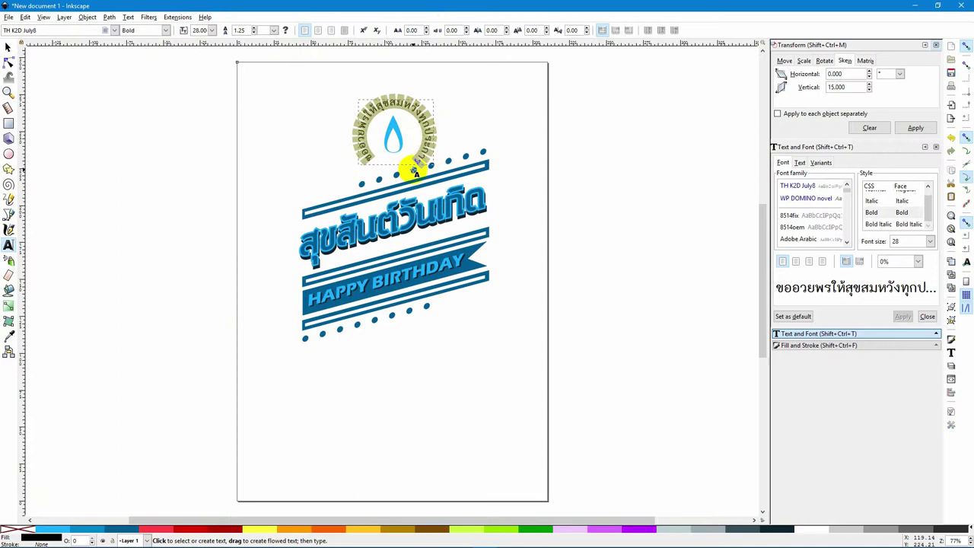
click(9, 47)
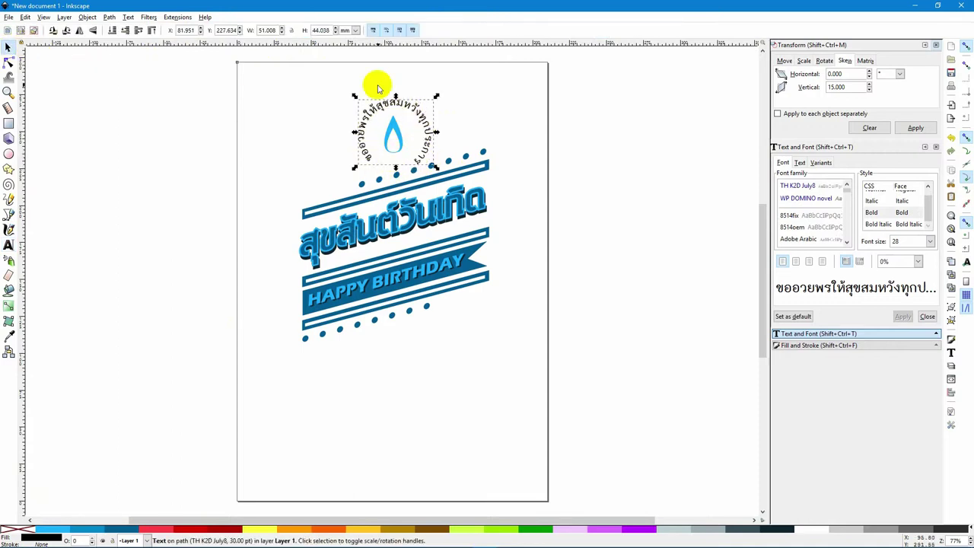
drag(430, 99, 430, 91)
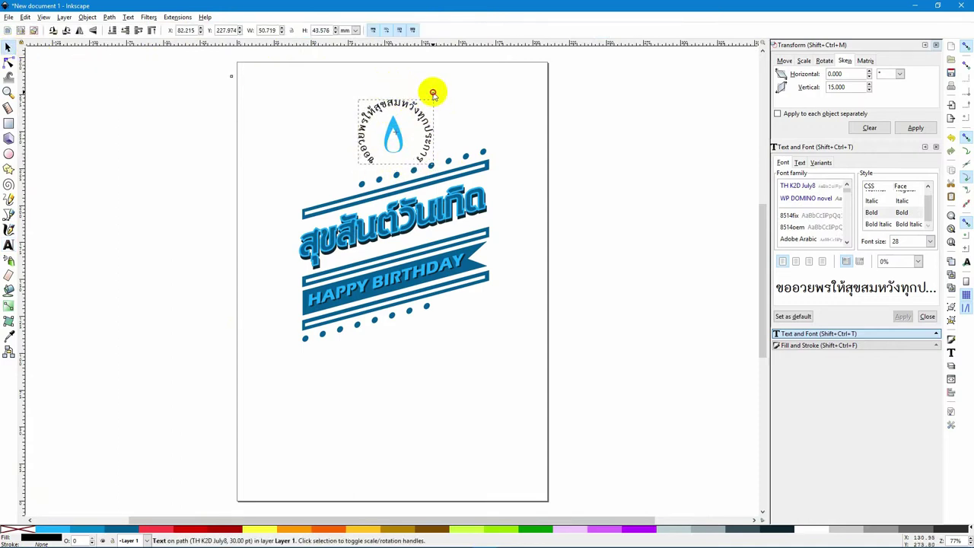
Step: Fill the curved wish text dark blue and centre it around the flame
click(131, 529)
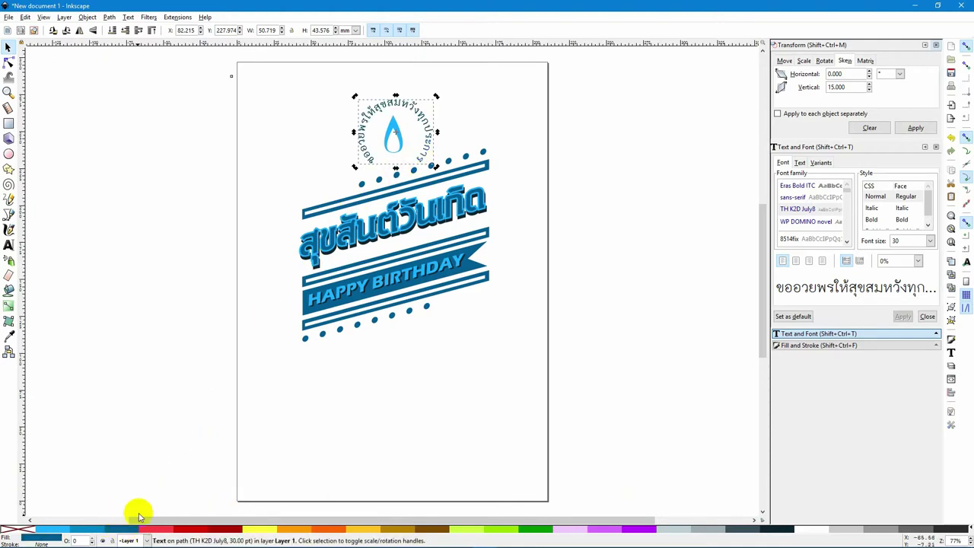
click(402, 87)
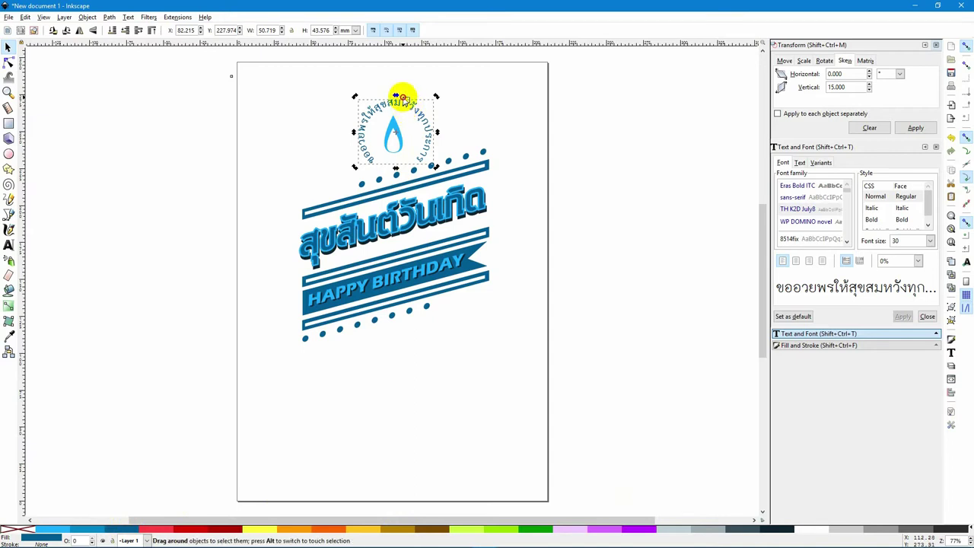
click(389, 98)
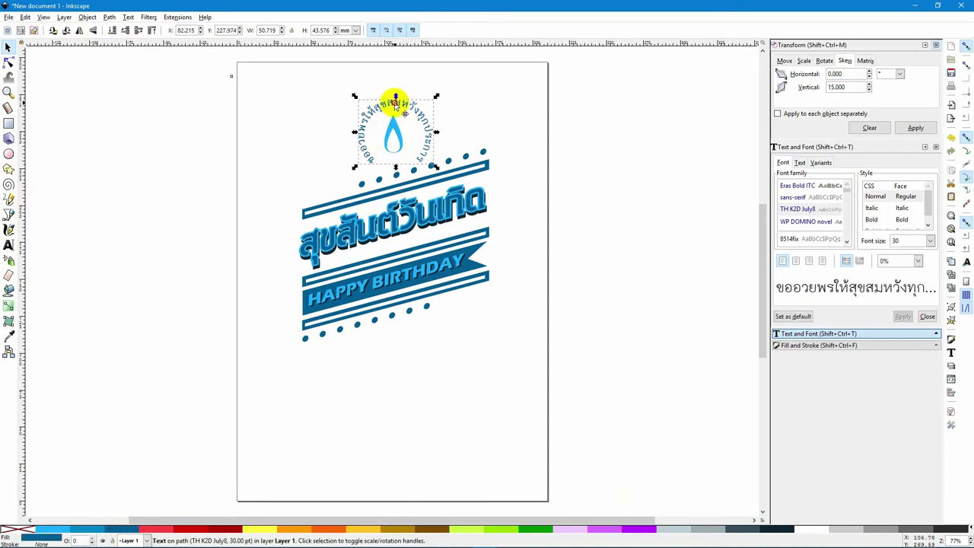
click(594, 193)
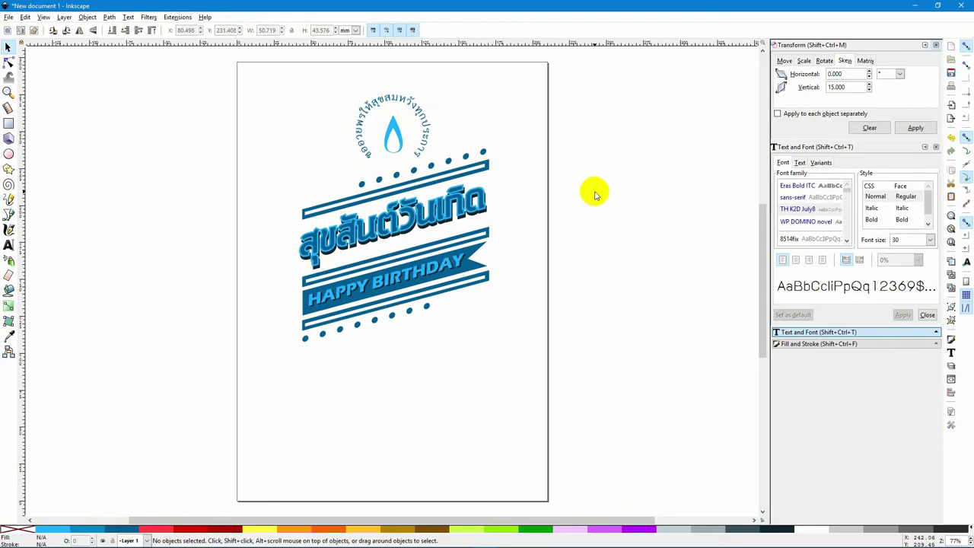
click(411, 102)
drag(413, 105, 413, 105)
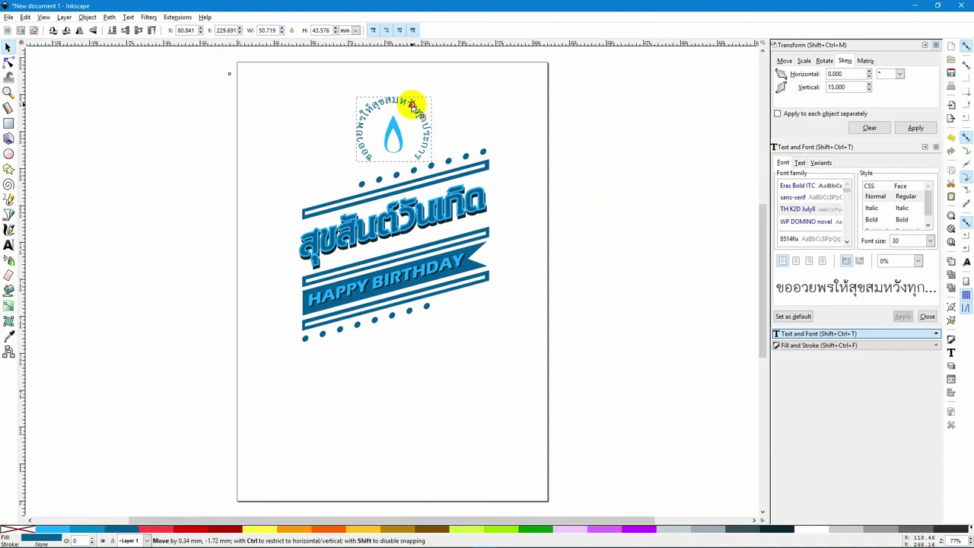
Step: Enlarge both flame shapes together to about 16.6 by 33.6 mm and centre them inside the text arch
click(391, 126)
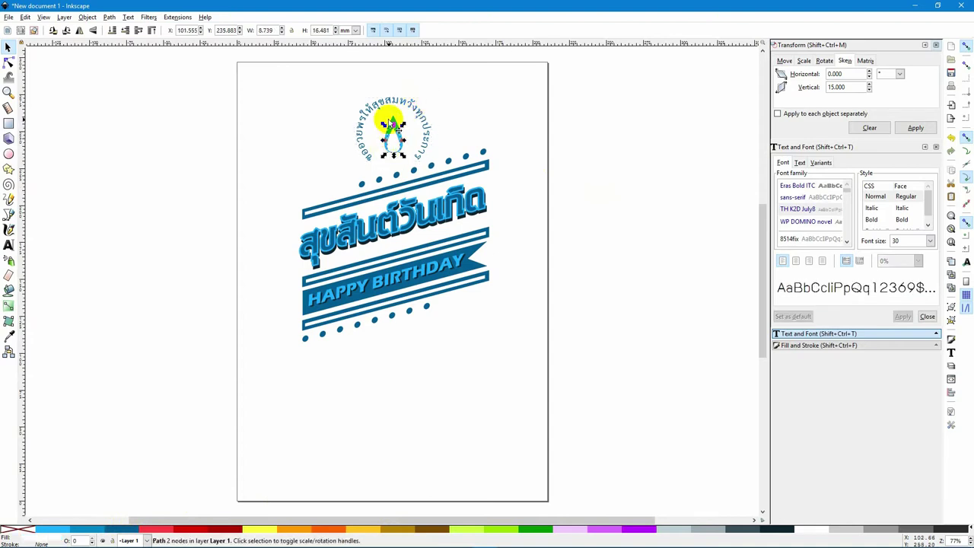
shift+click(395, 128)
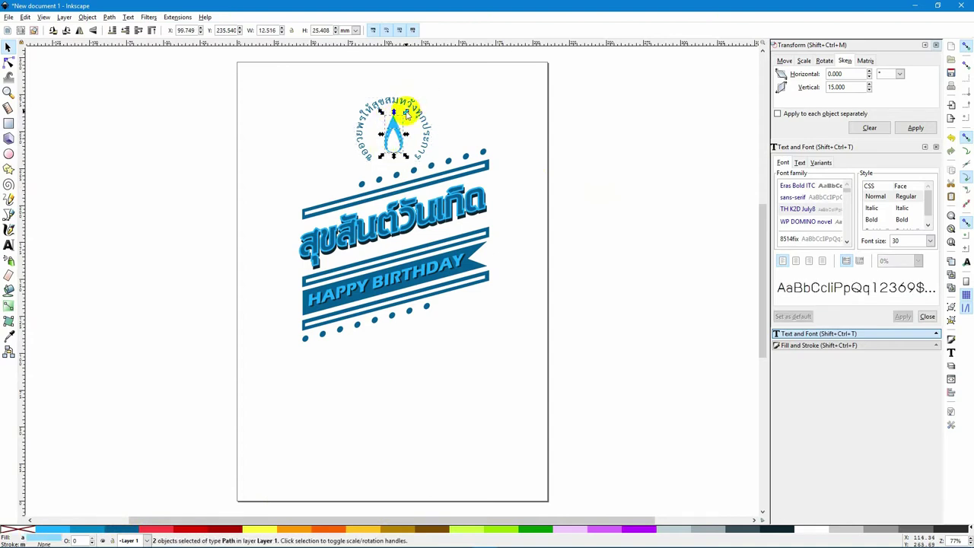
drag(407, 112, 420, 101)
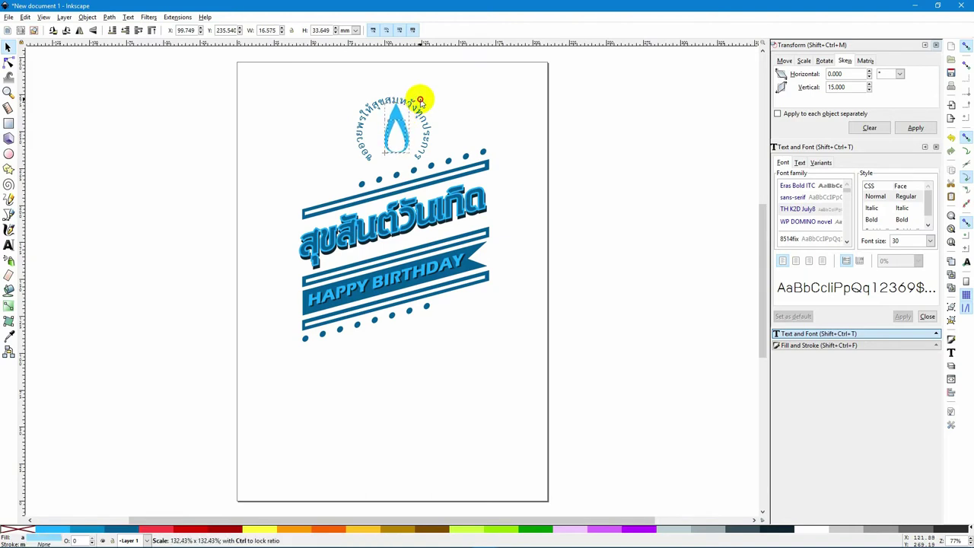
drag(395, 135, 391, 150)
click(492, 105)
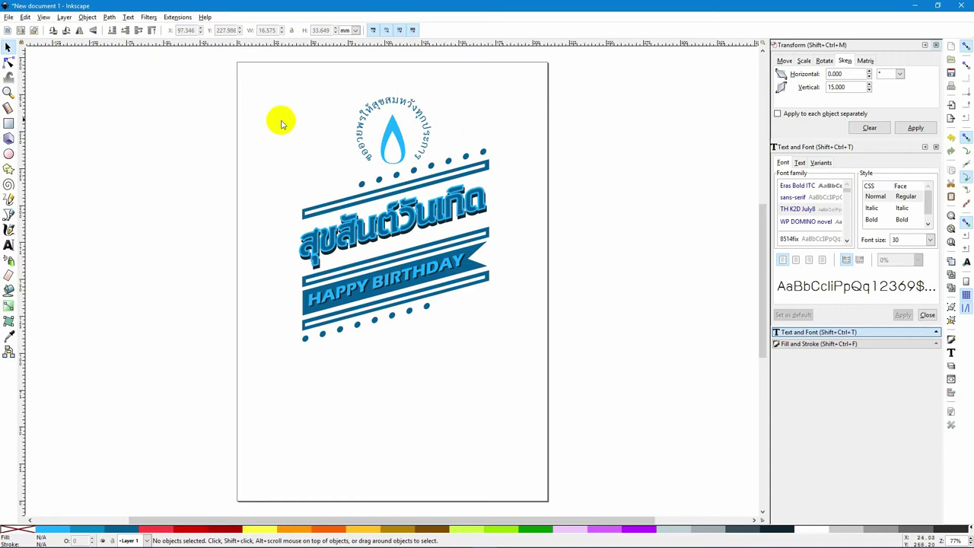
click(8, 123)
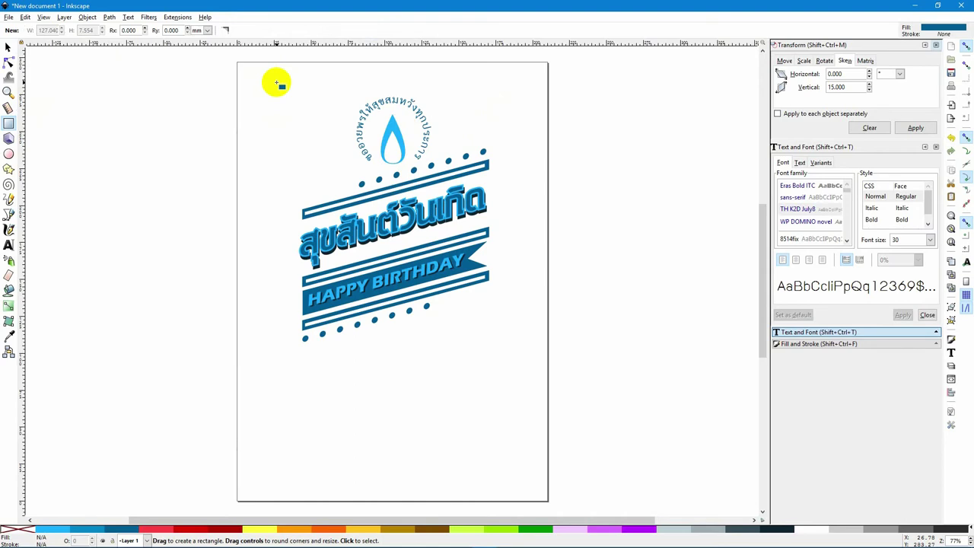
click(8, 47)
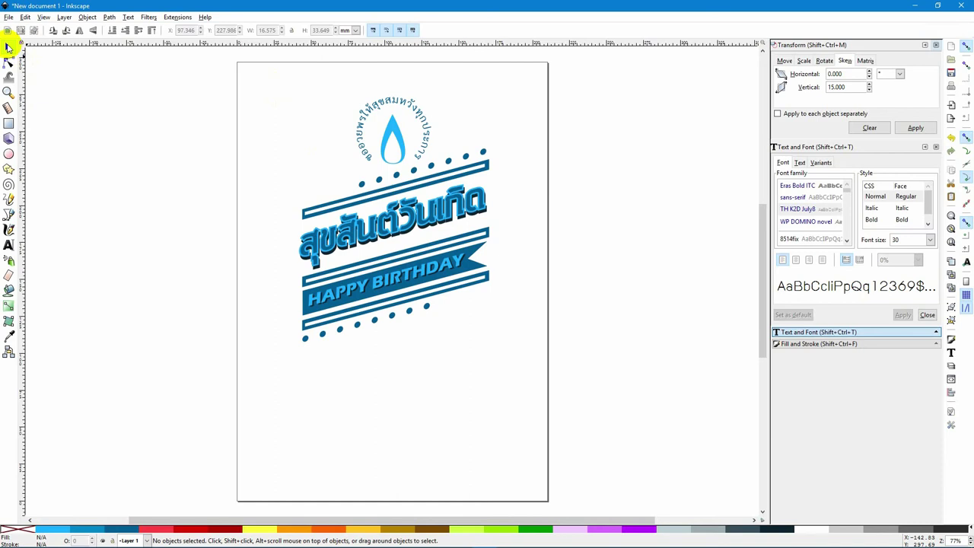